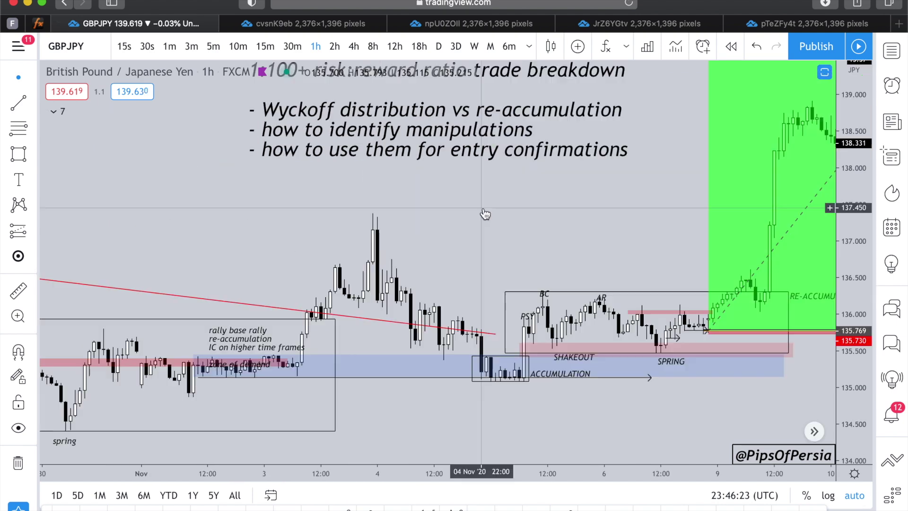
Switch the GBPJPY chart to the 4-hour timeframe, showing the wider structure from PSY through UTAD
{"action": "scroll", "coordinate": [485, 214], "scroll_direction": "down", "scroll_amount": 5}
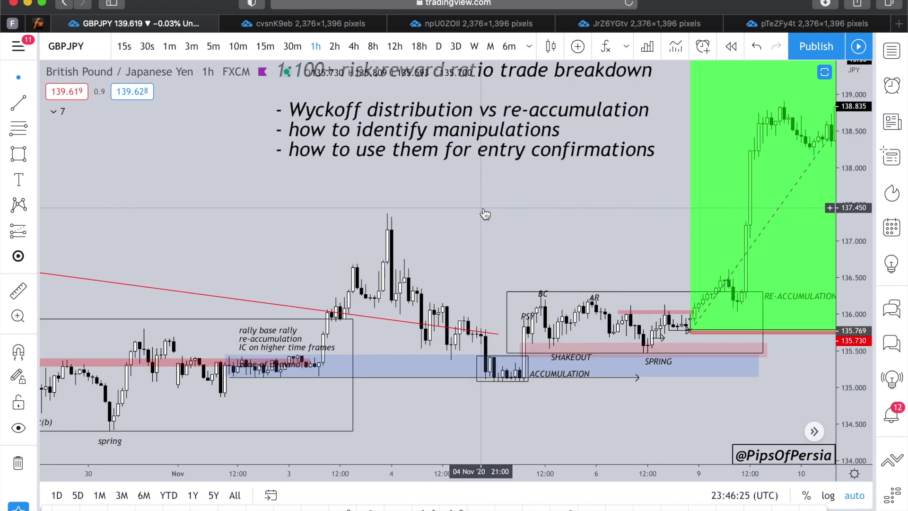
{"action": "scroll", "coordinate": [335, 284], "scroll_direction": "down", "scroll_amount": 5}
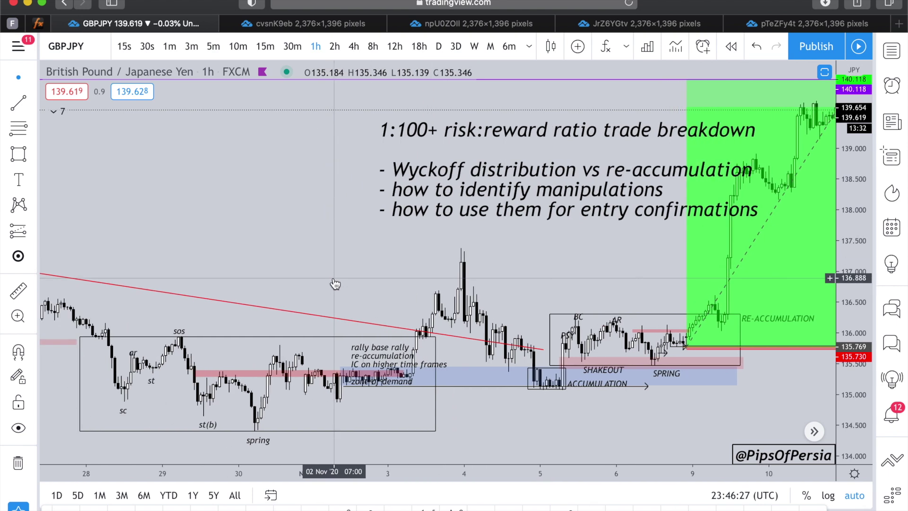
{"action": "scroll", "coordinate": [296, 187], "scroll_direction": "down", "scroll_amount": 8}
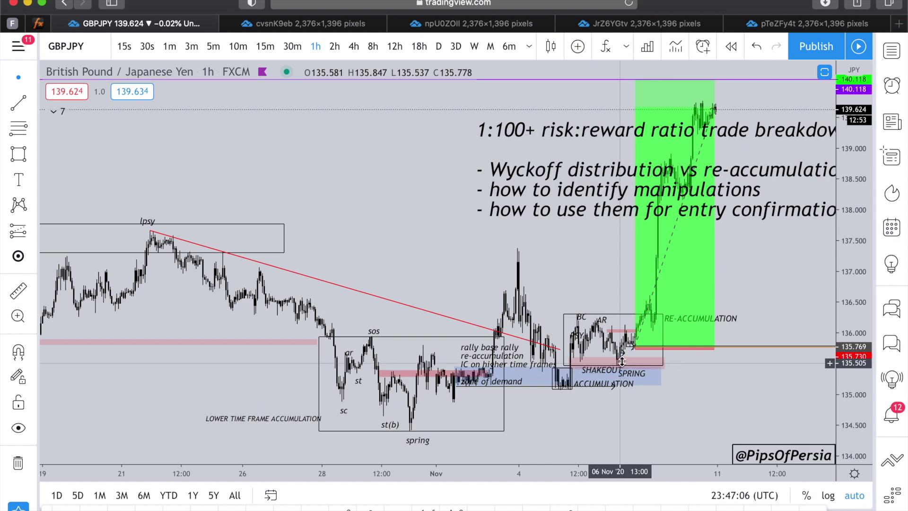
{"action": "scroll", "coordinate": [466, 319], "scroll_direction": "down", "scroll_amount": 4}
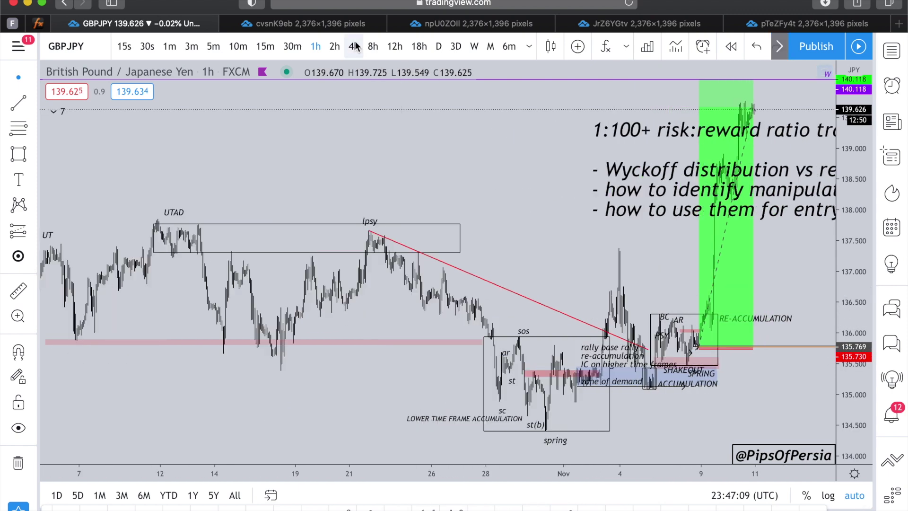
{"action": "left_click", "coordinate": [354, 46]}
{"action": "scroll", "coordinate": [422, 219], "scroll_direction": "up", "scroll_amount": 3}
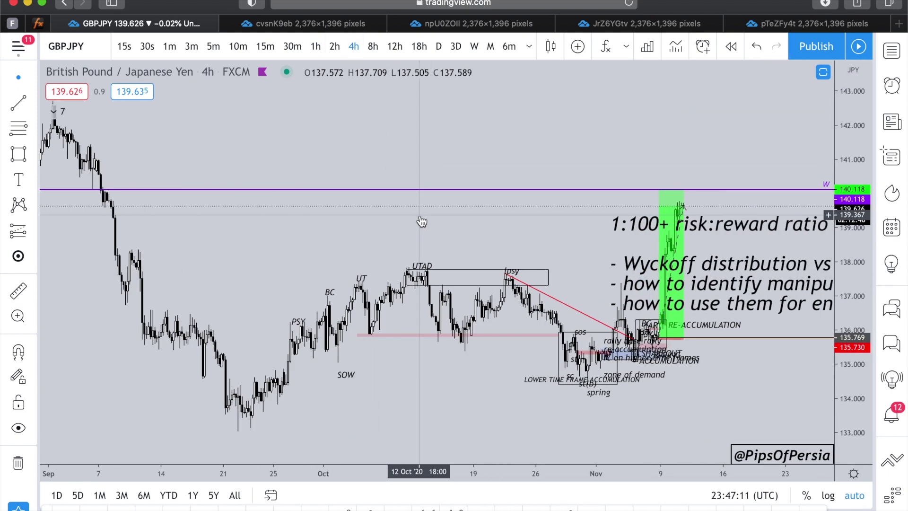
Start a bar replay from 3 November 2020 and consult the published TRENDLINE MANIPULATION snapshot for comparison
{"action": "left_click", "coordinate": [731, 46]}
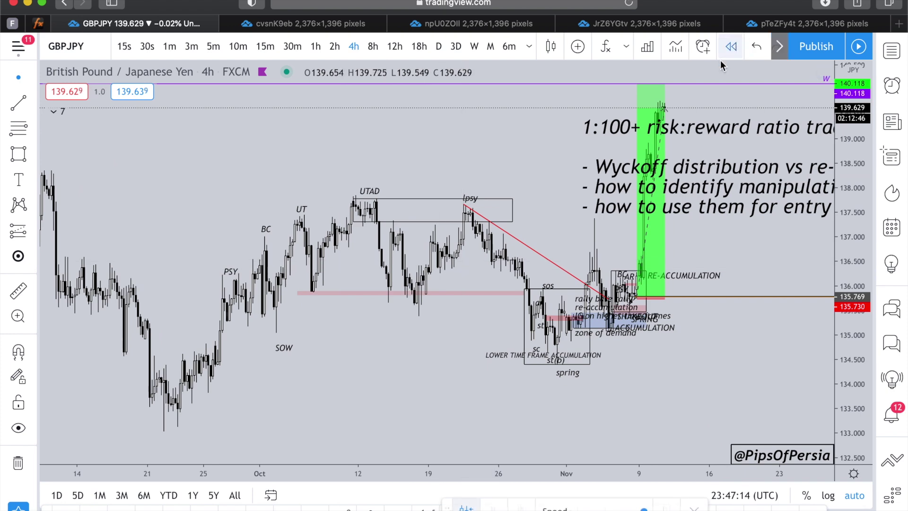
{"action": "left_click", "coordinate": [591, 165]}
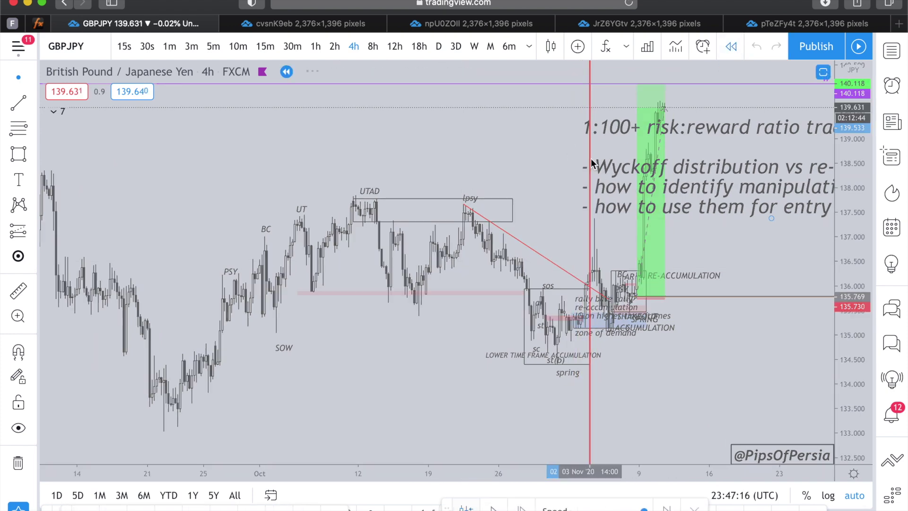
{"action": "left_click", "coordinate": [328, 18]}
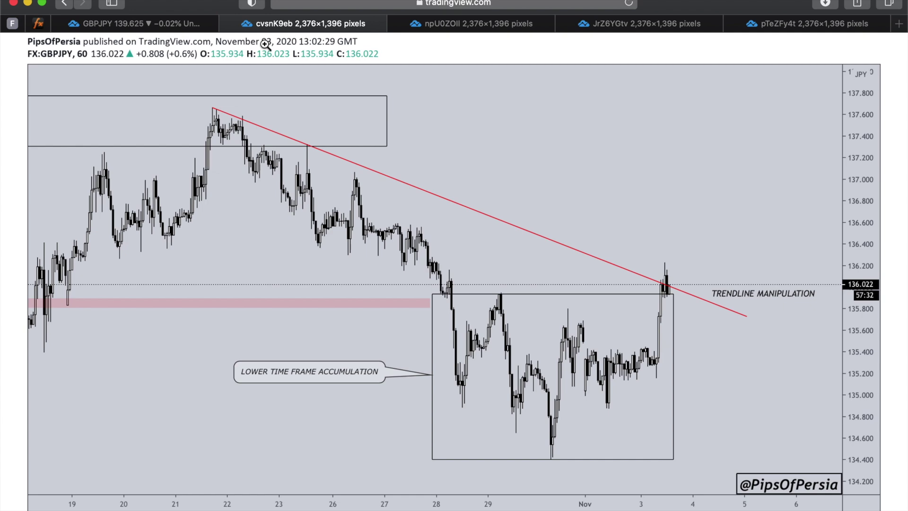
{"action": "left_click", "coordinate": [141, 25]}
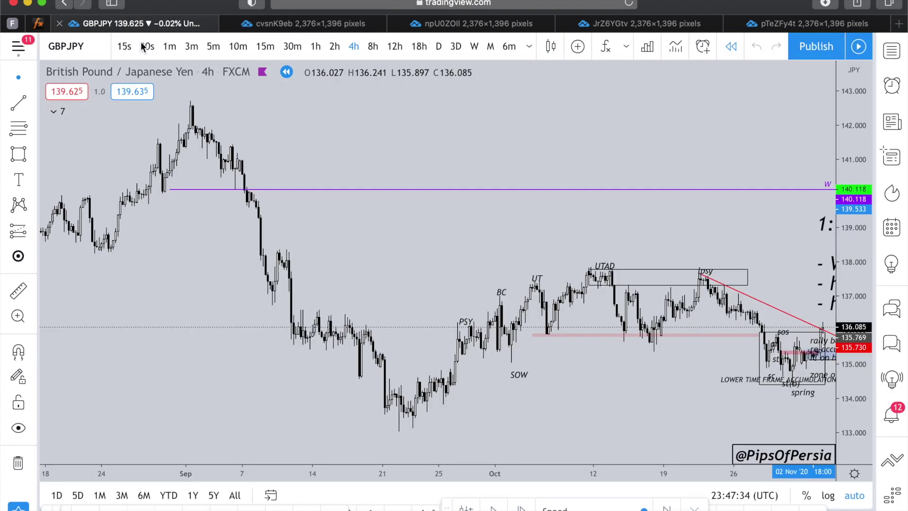
Reposition the PSY, BC and SOW labels so each sits directly beside its swing point
{"action": "scroll", "coordinate": [513, 288], "scroll_direction": "right", "scroll_amount": 2}
{"action": "scroll", "coordinate": [513, 289], "scroll_direction": "up", "scroll_amount": 5}
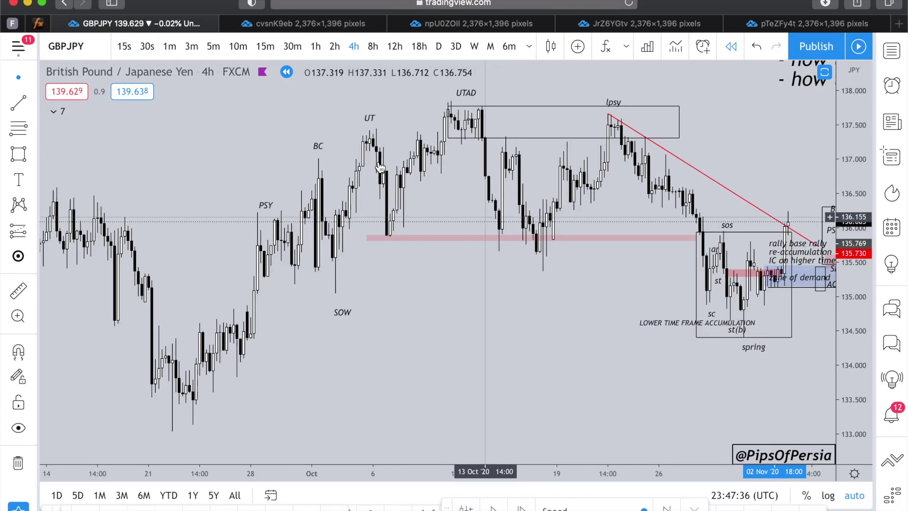
{"action": "left_click", "coordinate": [261, 207]}
{"action": "left_click_drag", "start_coordinate": [261, 207], "coordinate": [255, 198]}
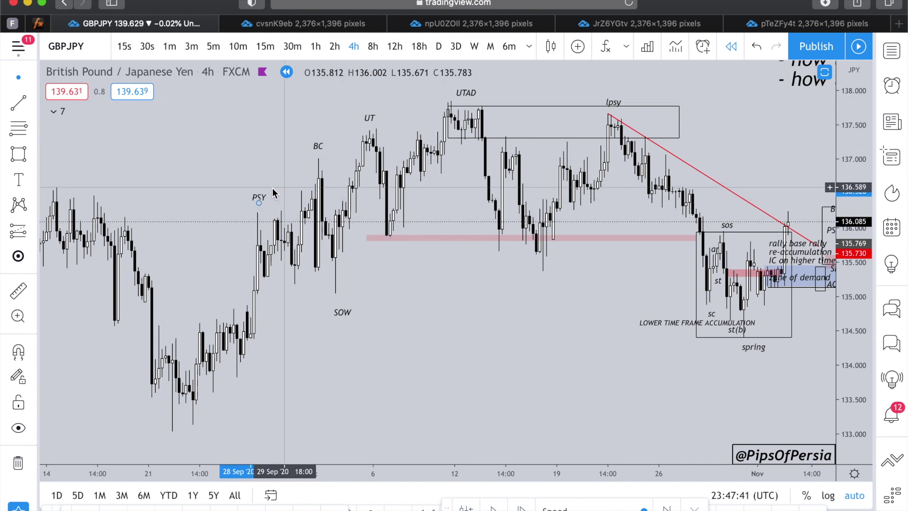
{"action": "left_click_drag", "start_coordinate": [315, 146], "coordinate": [321, 146]}
{"action": "mouse_move", "coordinate": [341, 312]}
{"action": "left_mouse_down"}
{"action": "mouse_move", "coordinate": [329, 304]}
{"action": "mouse_move", "coordinate": [333, 312]}
{"action": "left_mouse_up"}
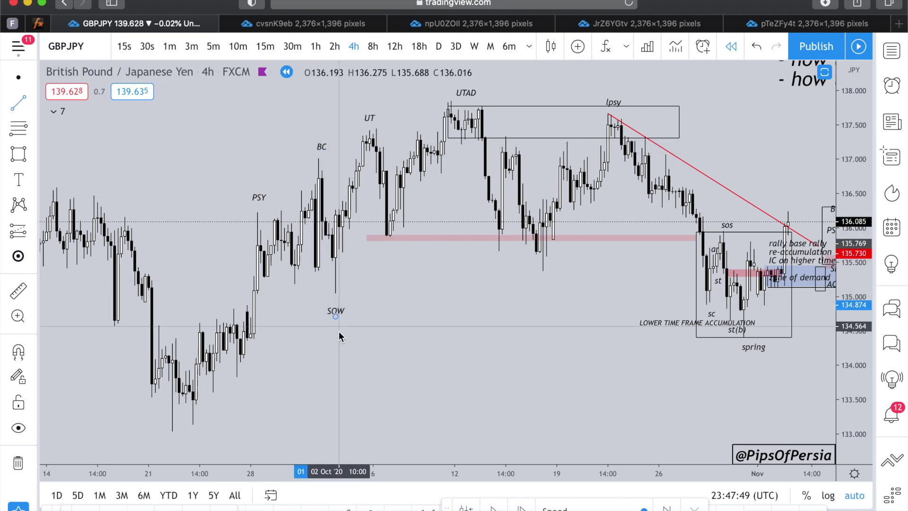
Draw a horizontal arrow at about 135.17 across the lows above the SOW label, undoing the stray stroke over the highs
{"action": "left_click", "coordinate": [277, 285]}
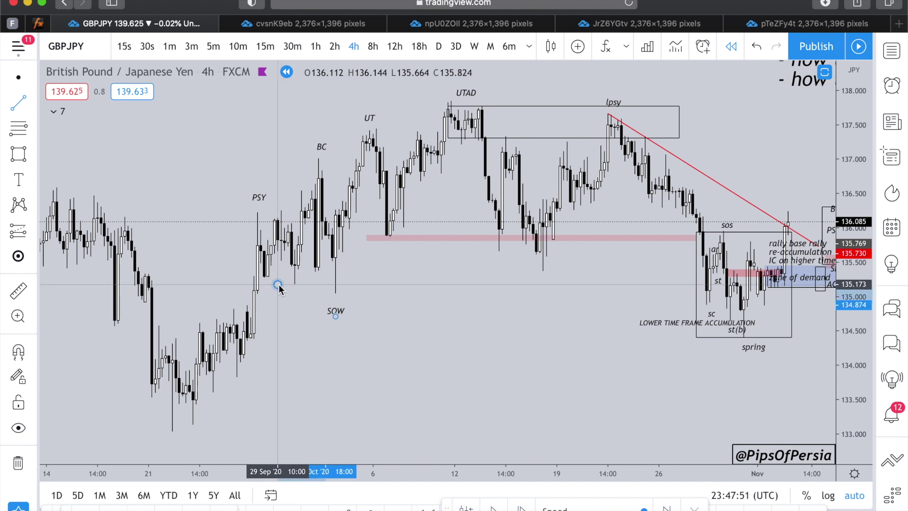
{"action": "left_click", "coordinate": [363, 284]}
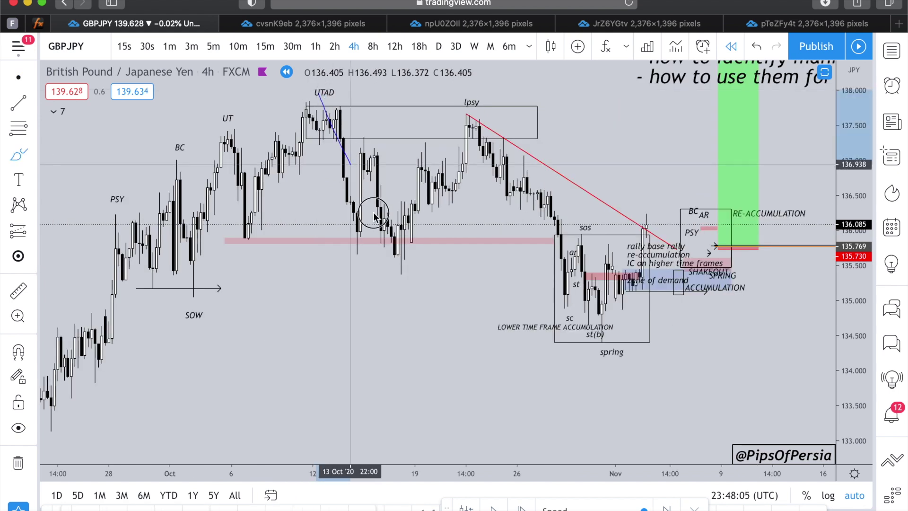
{"action": "mouse_move", "coordinate": [319, 93]}
{"action": "left_mouse_down"}
{"action": "mouse_move", "coordinate": [405, 284]}
{"action": "mouse_move", "coordinate": [486, 122]}
{"action": "left_mouse_up"}
{"action": "left_click", "coordinate": [757, 48]}
{"action": "left_click", "coordinate": [757, 47]}
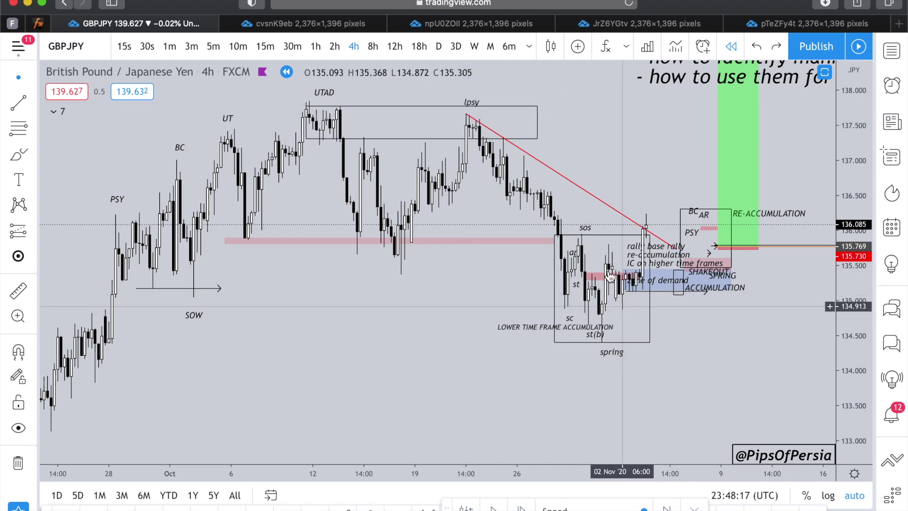
Switch the chart to the 1-hour timeframe and compare the trendline break with the published TRENDLINE MANIPULATION snapshot
{"action": "scroll", "coordinate": [603, 156], "scroll_direction": "up", "scroll_amount": 3}
{"action": "left_click", "coordinate": [315, 45]}
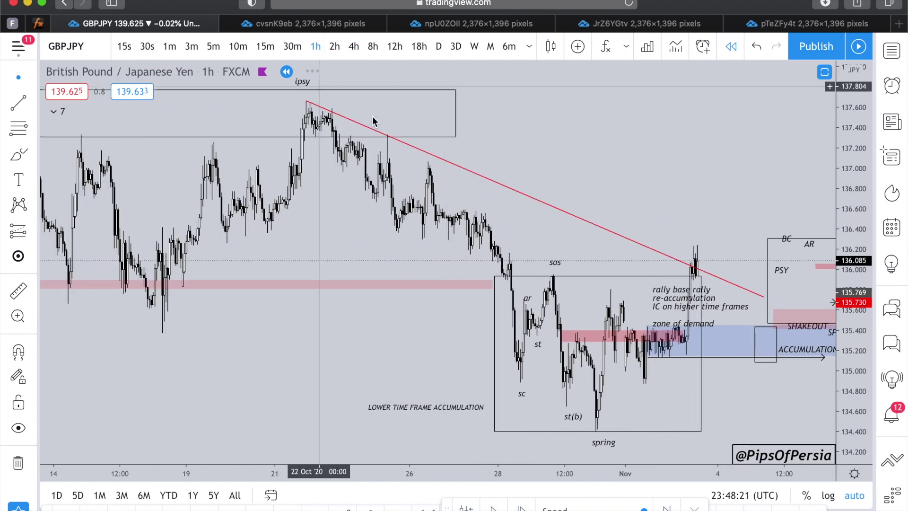
{"action": "scroll", "coordinate": [672, 256], "scroll_direction": "right", "scroll_amount": 4}
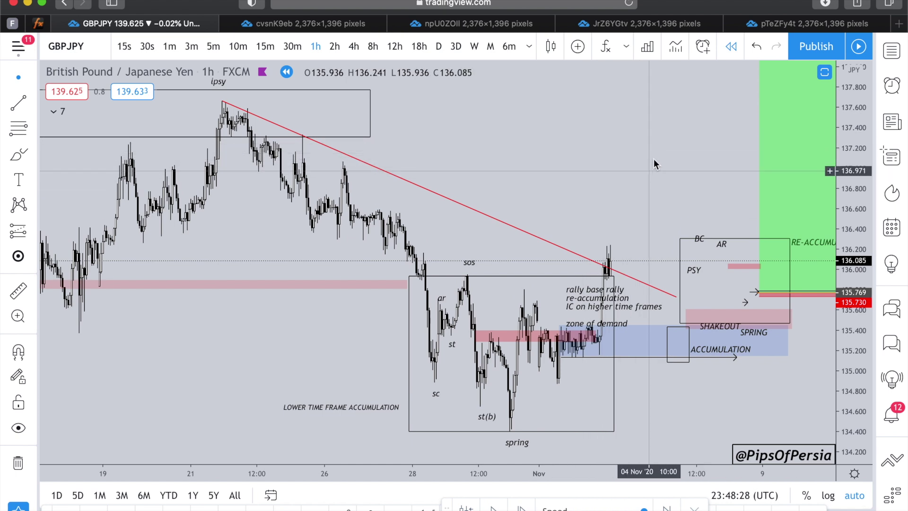
{"action": "left_click", "coordinate": [354, 26]}
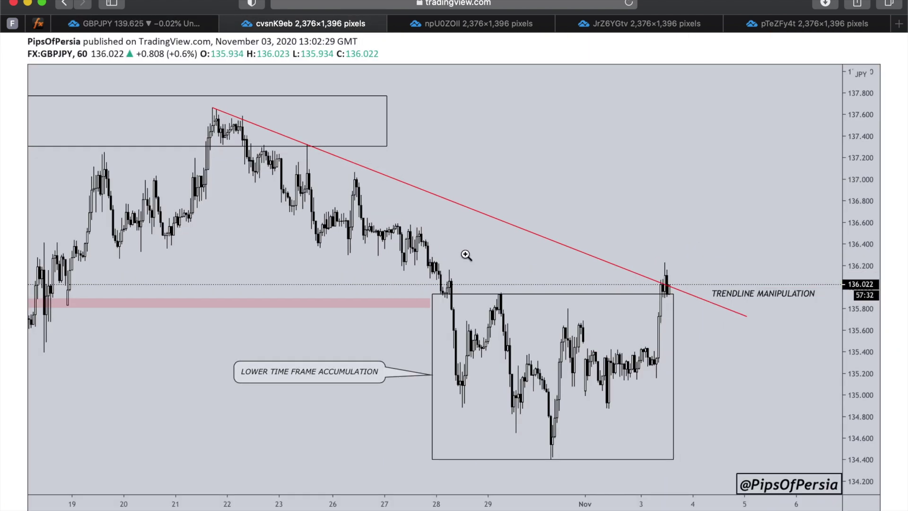
{"action": "left_click", "coordinate": [177, 21]}
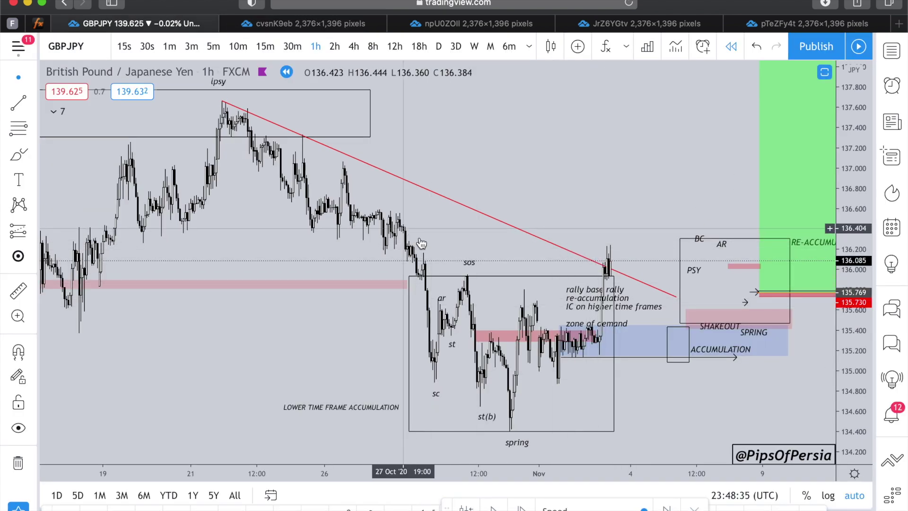
Examine the lower time frame accumulation range, the red trendline break and the preceding distribution structure on the 1-hour chart
{"action": "left_click", "coordinate": [518, 332]}
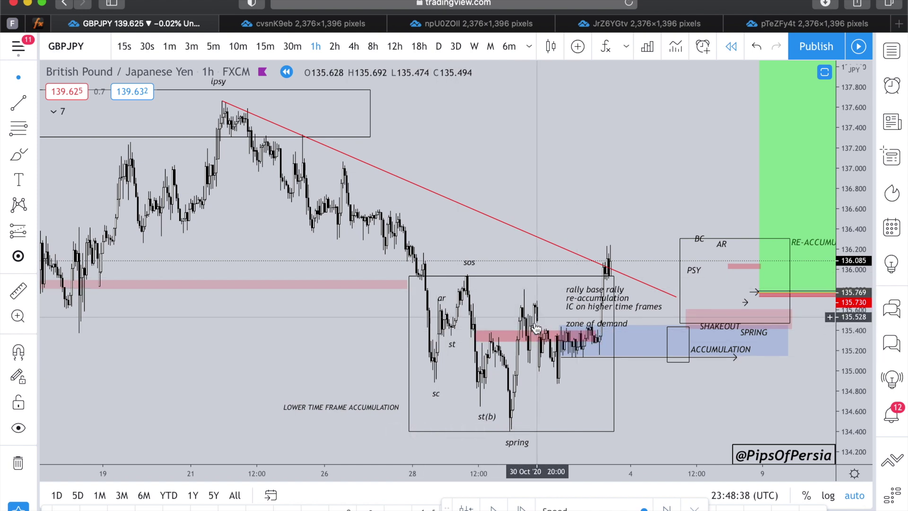
{"action": "left_click", "coordinate": [409, 341]}
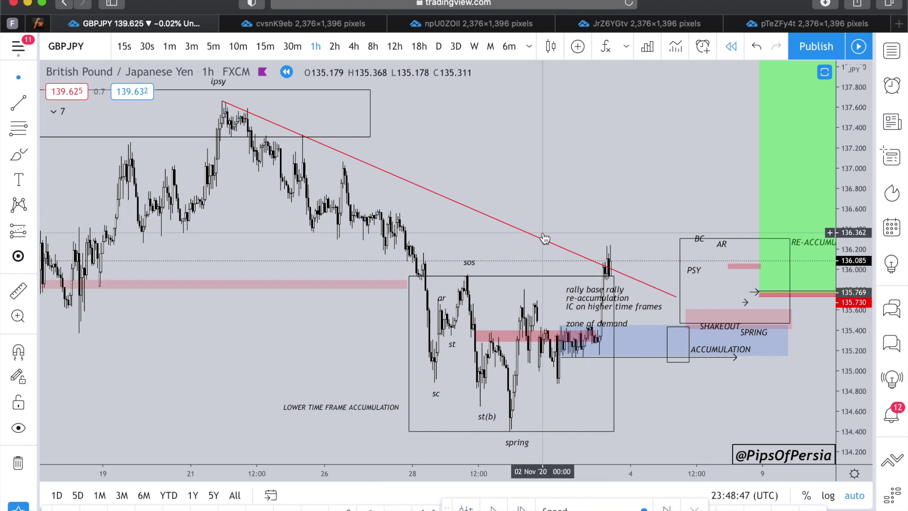
{"action": "scroll", "coordinate": [544, 238], "scroll_direction": "down", "scroll_amount": 5}
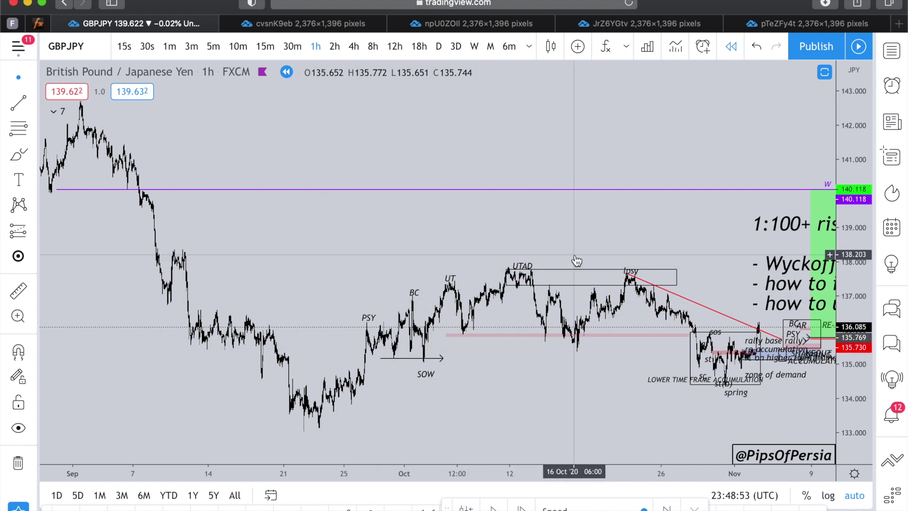
{"action": "scroll", "coordinate": [576, 260], "scroll_direction": "up", "scroll_amount": 4}
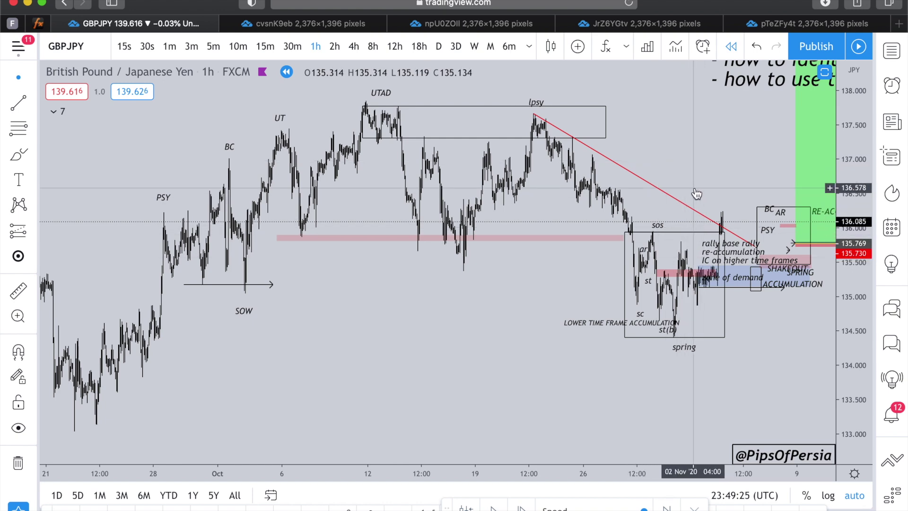
{"action": "scroll", "coordinate": [697, 194], "scroll_direction": "up", "scroll_amount": 10}
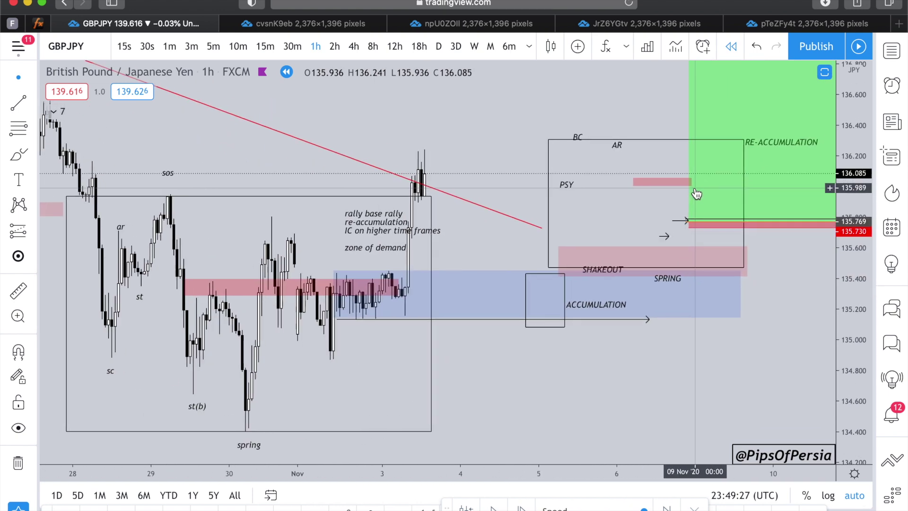
{"action": "scroll", "coordinate": [696, 194], "scroll_direction": "down", "scroll_amount": 2}
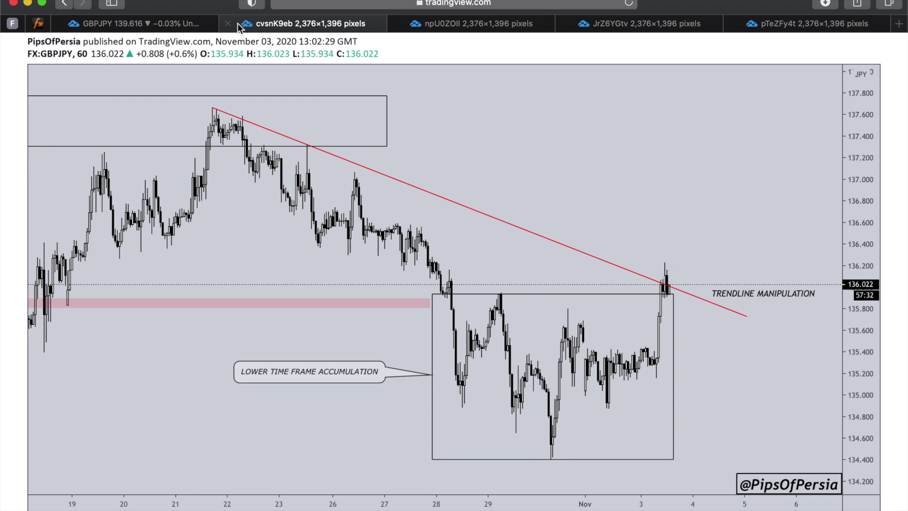
{"action": "left_click", "coordinate": [169, 21]}
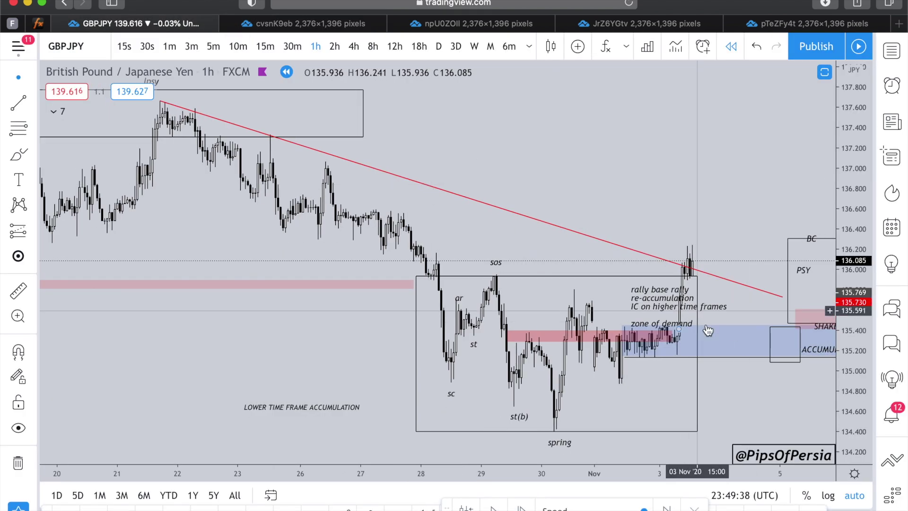
{"action": "left_click", "coordinate": [688, 272]}
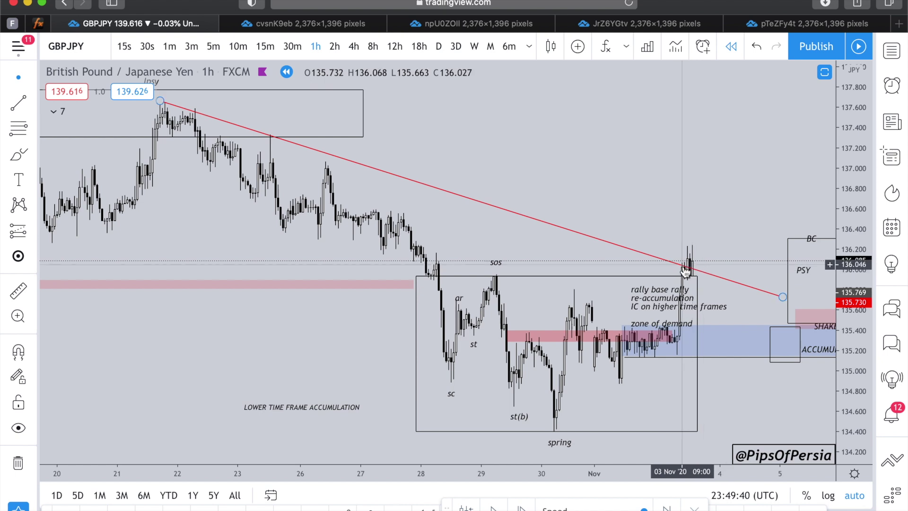
{"action": "scroll", "coordinate": [685, 272], "scroll_direction": "down", "scroll_amount": 3}
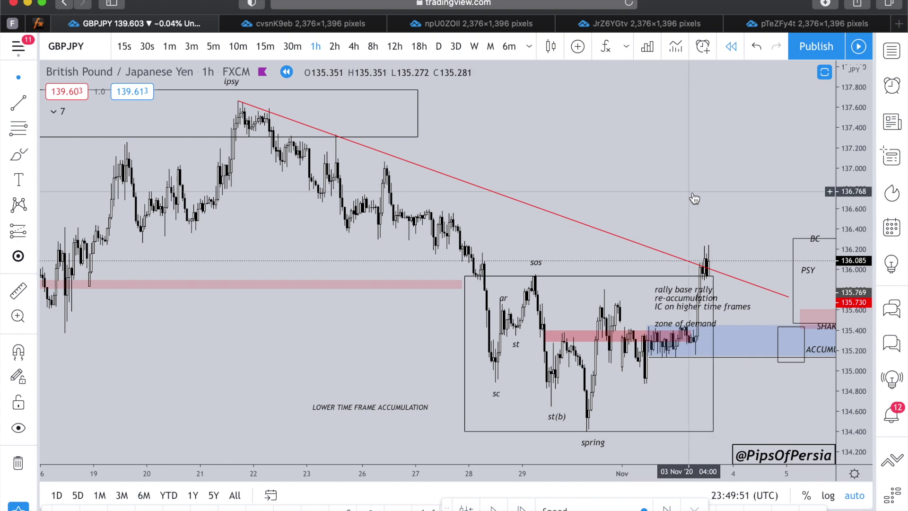
Nudge the sos and spring labels of the lower time frame accumulation closer to their swing points
{"action": "scroll", "coordinate": [695, 199], "scroll_direction": "up", "scroll_amount": 5}
{"action": "scroll", "coordinate": [653, 296], "scroll_direction": "up", "scroll_amount": 3}
{"action": "scroll", "coordinate": [498, 213], "scroll_direction": "up", "scroll_amount": 4}
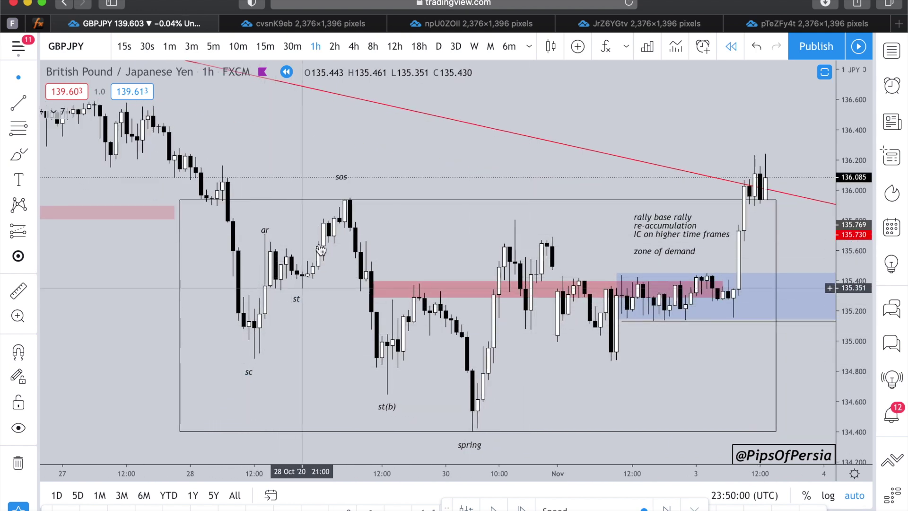
{"action": "left_click", "coordinate": [339, 184]}
{"action": "left_click", "coordinate": [389, 408]}
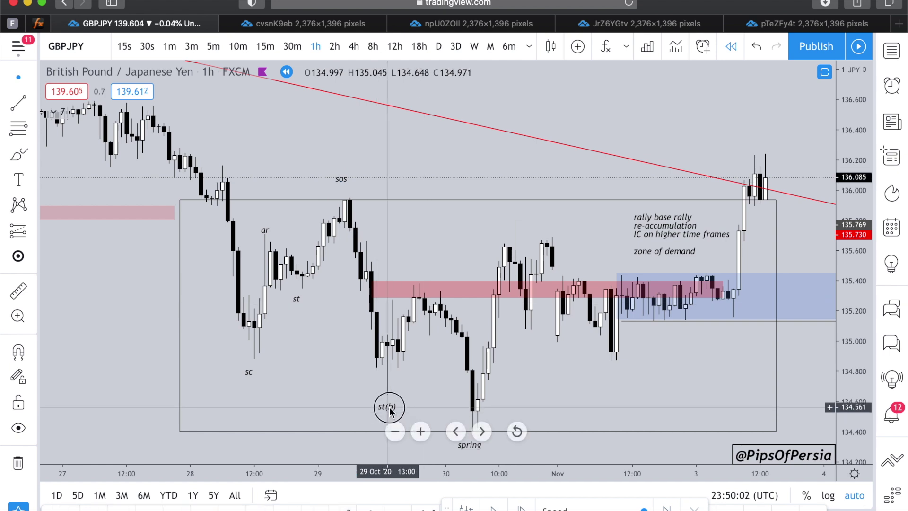
{"action": "left_click", "coordinate": [464, 448]}
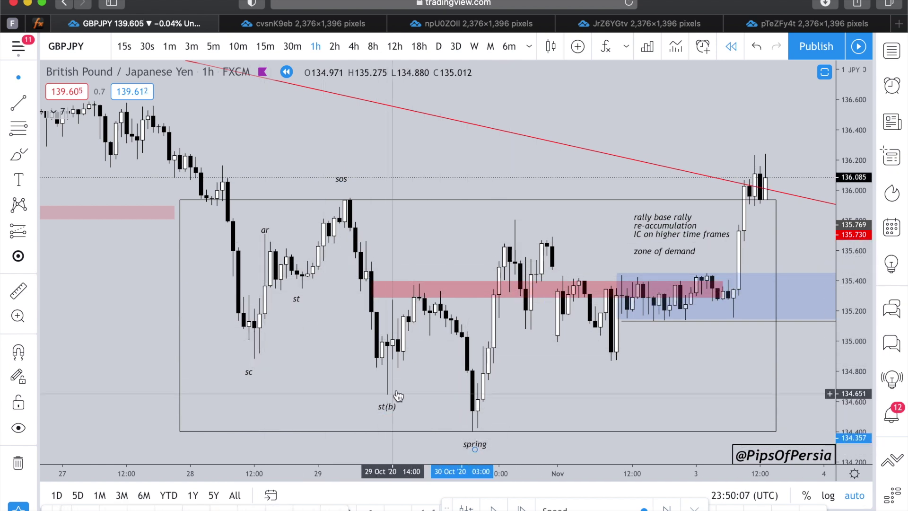
Advance the bar replay candle by candle beyond the red trendline break, keeping the zone of demand in view
{"action": "scroll", "coordinate": [487, 304], "scroll_direction": "down", "scroll_amount": 3}
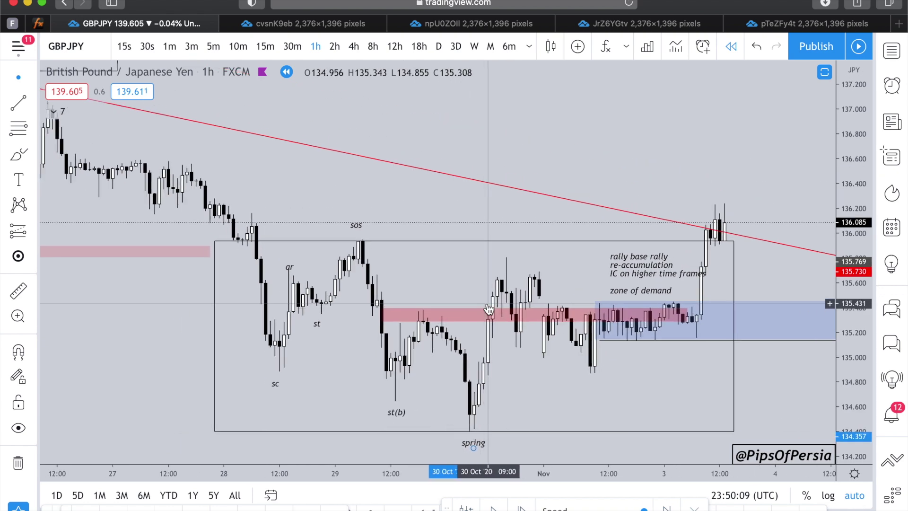
{"action": "scroll", "coordinate": [490, 308], "scroll_direction": "down", "scroll_amount": 2}
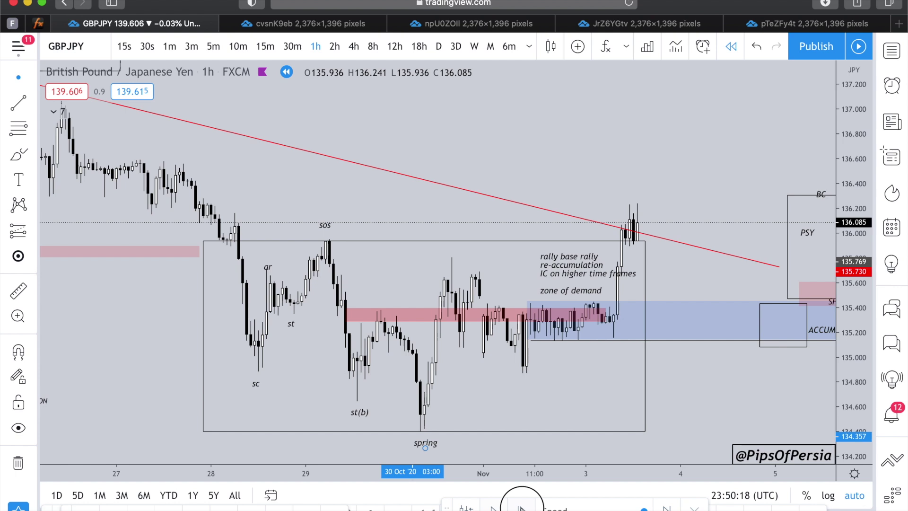
{"action": "left_click", "coordinate": [522, 508]}
{"action": "left_click", "coordinate": [522, 508]}
{"action": "left_click", "coordinate": [522, 508]}
{"action": "left_click", "coordinate": [522, 508]}
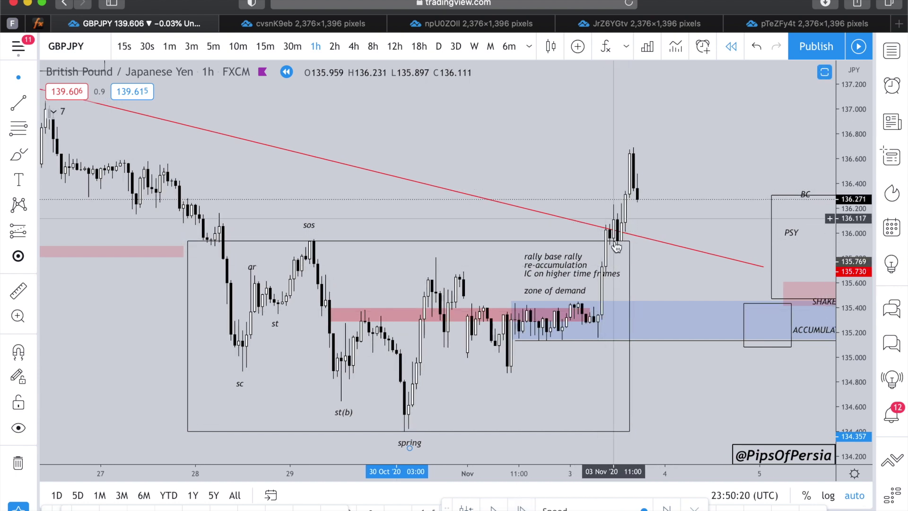
{"action": "scroll", "coordinate": [618, 237], "scroll_direction": "up", "scroll_amount": 3}
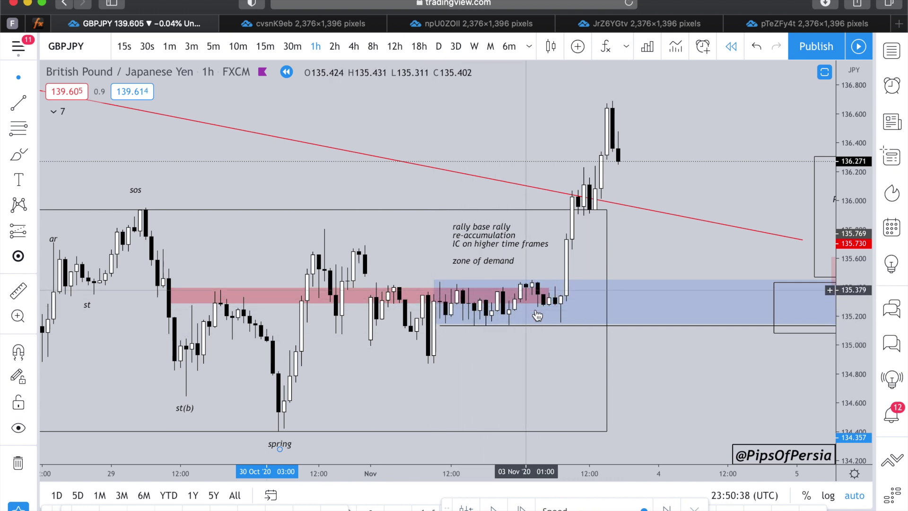
Shift the rally base rally and zone of demand note so it sits above the start of the blue demand zone
{"action": "left_click_drag", "start_coordinate": [478, 247], "coordinate": [468, 247]}
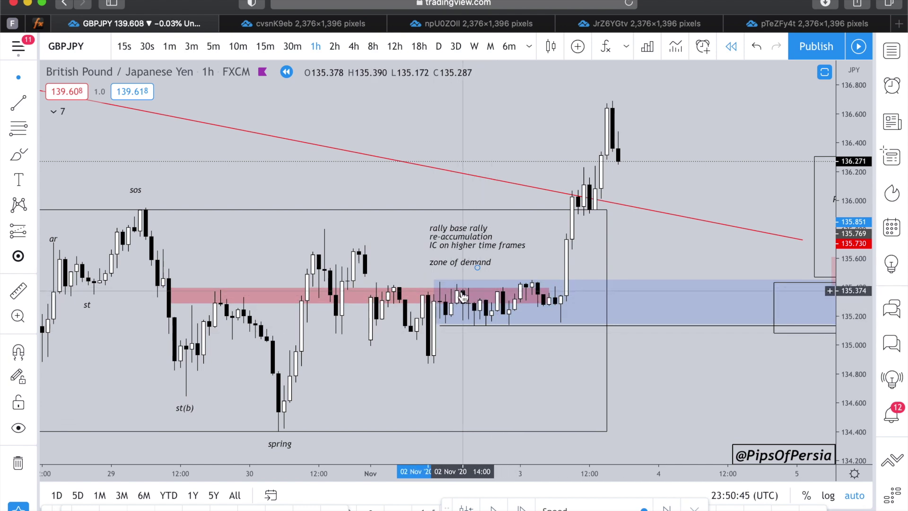
{"action": "left_click_drag", "start_coordinate": [435, 303], "coordinate": [421, 304]}
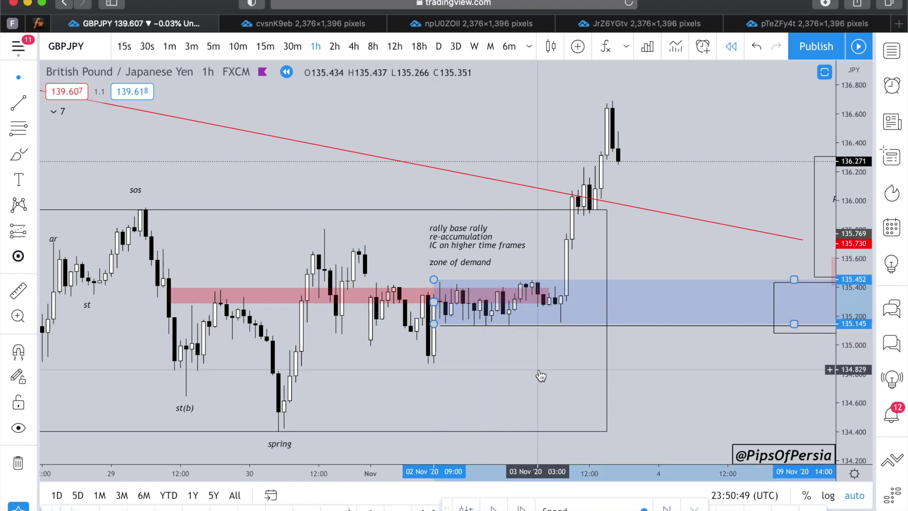
{"action": "left_click", "coordinate": [548, 263]}
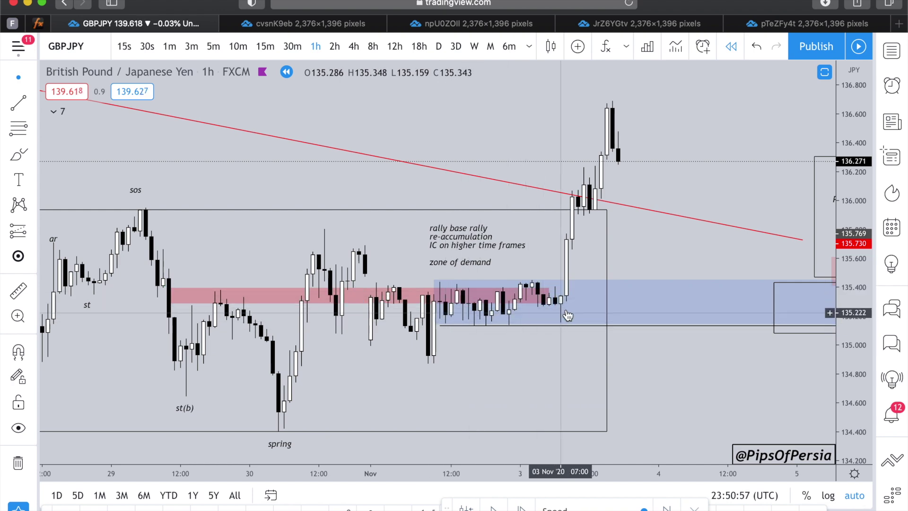
Examine the trendline break on the 4-hour timeframe and the rally base rally inside the zone of demand on the 15-minute timeframe
{"action": "left_click", "coordinate": [354, 46]}
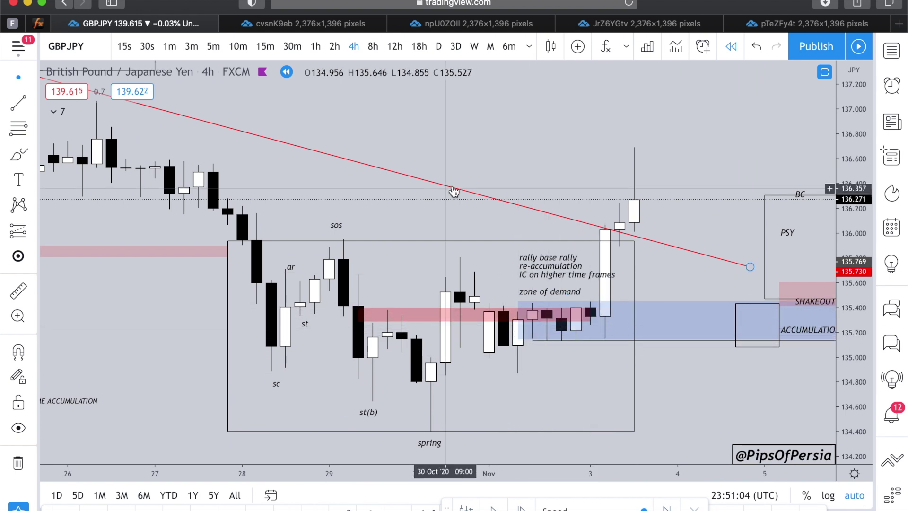
{"action": "left_click", "coordinate": [263, 47]}
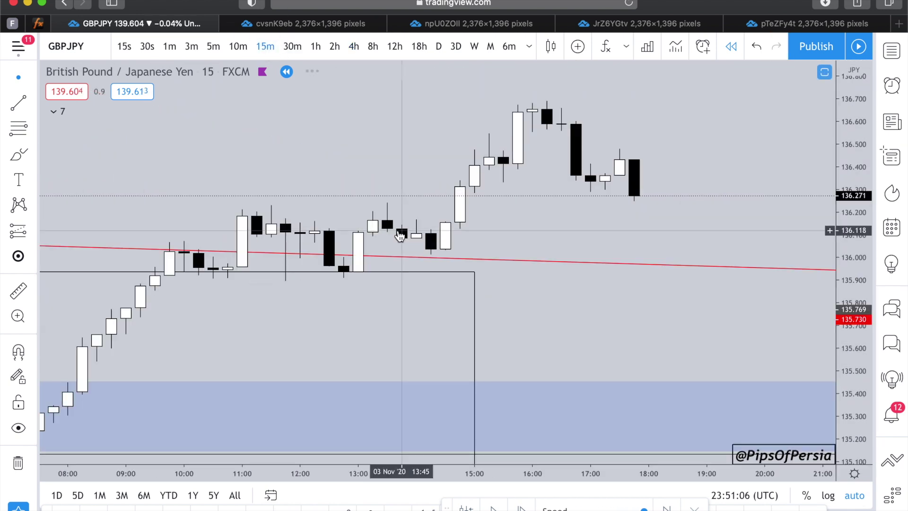
{"action": "scroll", "coordinate": [399, 231], "scroll_direction": "left", "scroll_amount": 1}
{"action": "scroll", "coordinate": [398, 231], "scroll_direction": "up", "scroll_amount": 1}
{"action": "left_click_drag", "start_coordinate": [335, 212], "coordinate": [467, 212]}
{"action": "scroll", "coordinate": [509, 261], "scroll_direction": "right", "scroll_amount": 1}
{"action": "scroll", "coordinate": [509, 261], "scroll_direction": "down", "scroll_amount": 1}
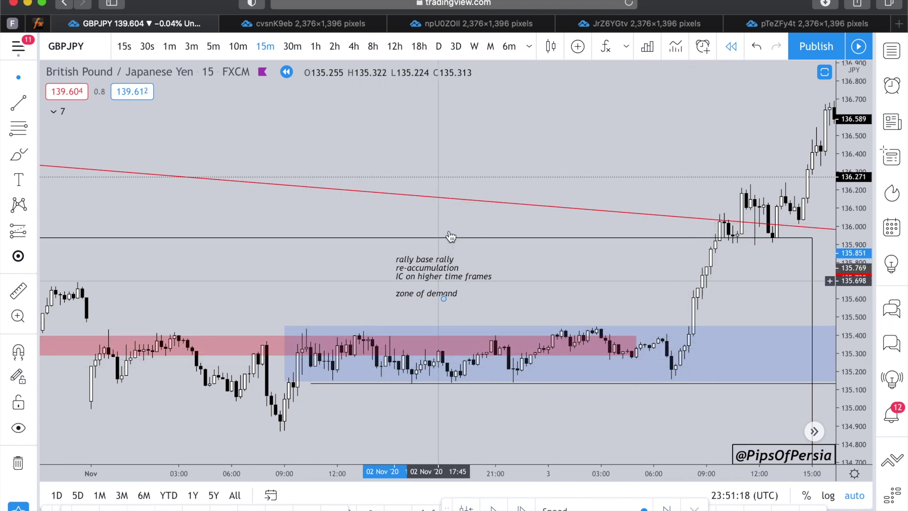
Compare the zone of demand candles on the 8-hour timeframe with the same re-accumulation on the 15-minute timeframe
{"action": "left_click", "coordinate": [373, 46]}
{"action": "scroll", "coordinate": [539, 115], "scroll_direction": "up", "scroll_amount": 5}
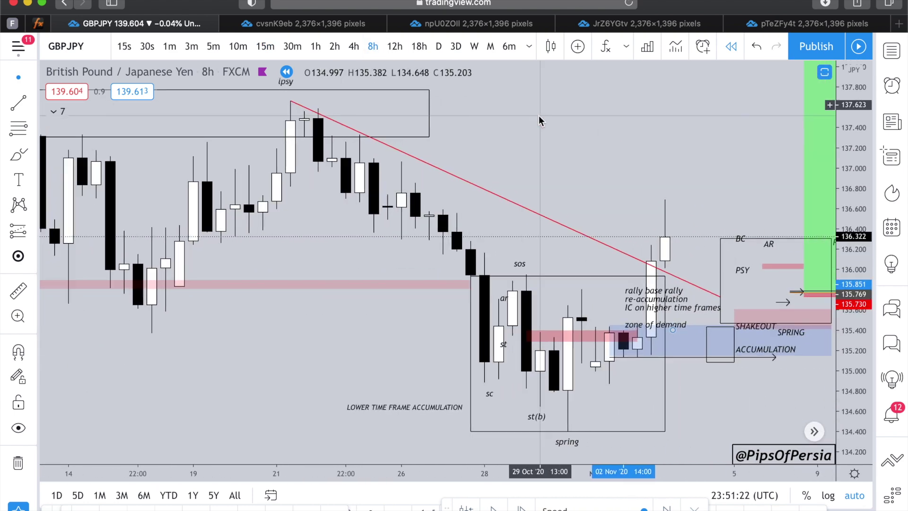
{"action": "scroll", "coordinate": [538, 116], "scroll_direction": "up", "scroll_amount": 5}
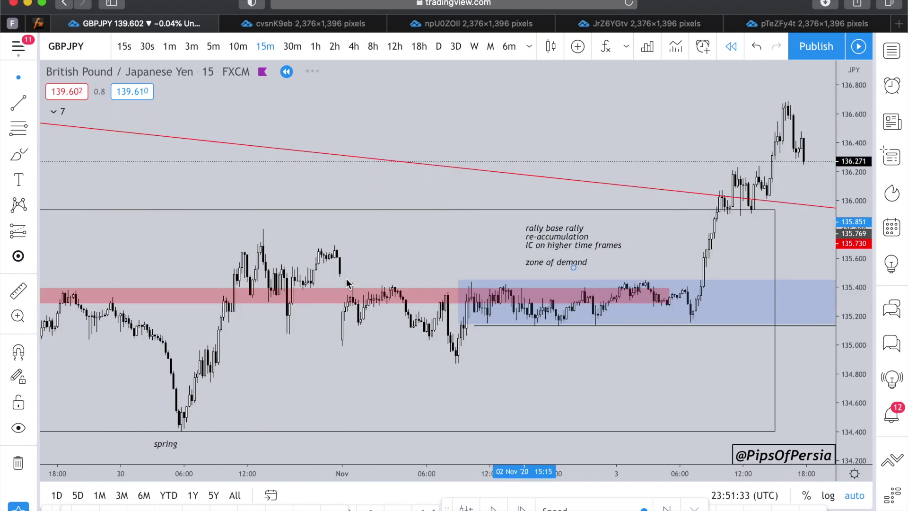
{"action": "scroll", "coordinate": [347, 279], "scroll_direction": "up", "scroll_amount": 3}
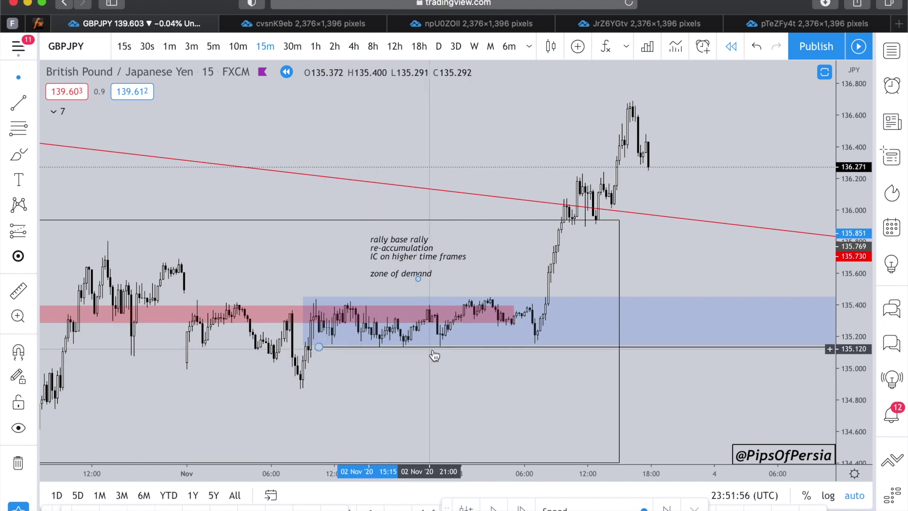
{"action": "scroll", "coordinate": [572, 272], "scroll_direction": "down", "scroll_amount": 2}
{"action": "scroll", "coordinate": [572, 267], "scroll_direction": "down", "scroll_amount": 1}
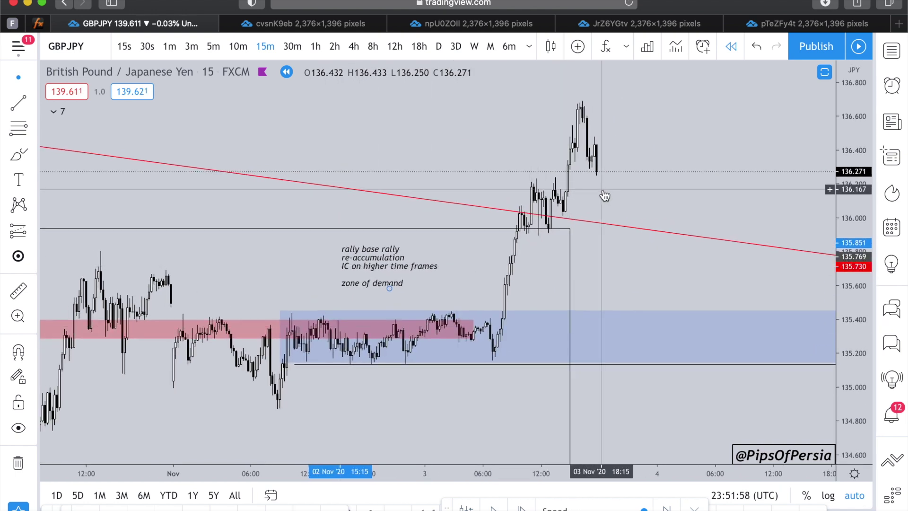
Compare the published TRENDLINE MANIPULATION and GENERAL BUY AREA snapshot with the live 15-minute chart outside bar replay
{"action": "left_click", "coordinate": [444, 25]}
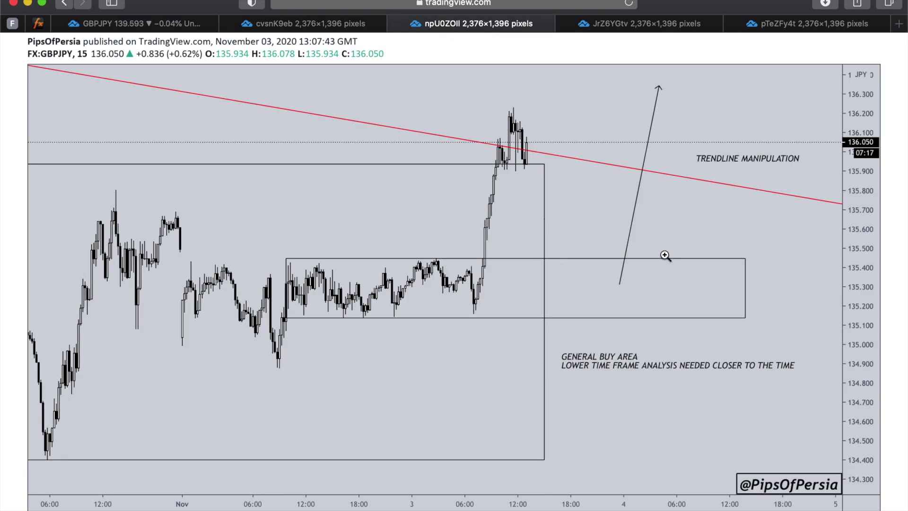
{"action": "left_click", "coordinate": [185, 29]}
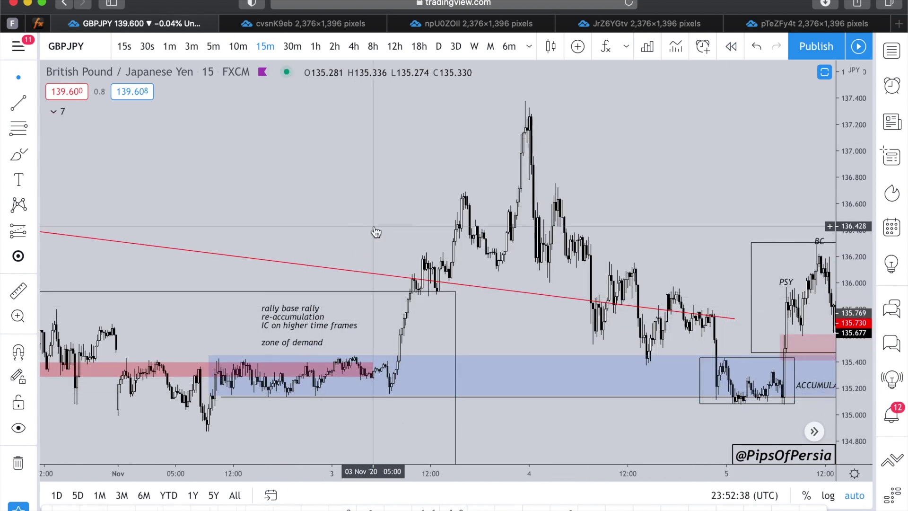
{"action": "left_click", "coordinate": [440, 27]}
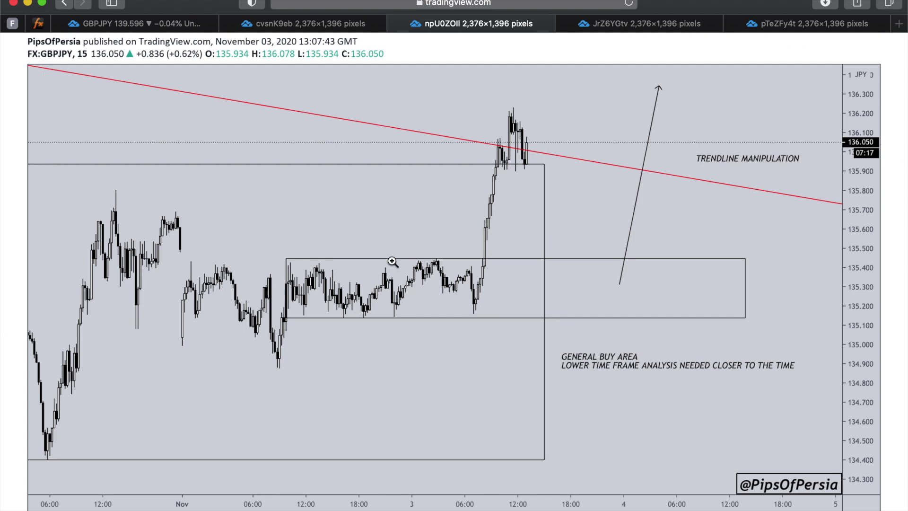
{"action": "left_click", "coordinate": [160, 28]}
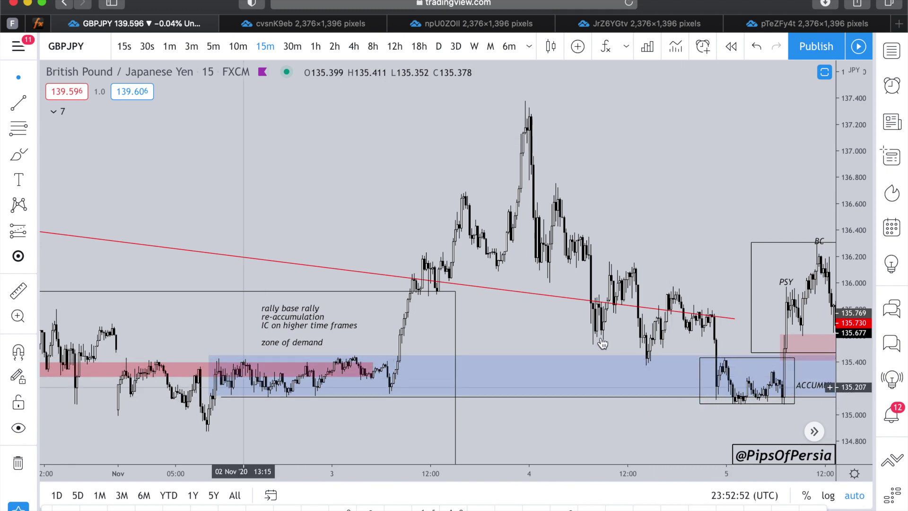
Examine the price drop into the blue demand zone, its accumulation box and the BC, AR, shakeout and spring range that follows
{"action": "scroll", "coordinate": [563, 385], "scroll_direction": "right", "scroll_amount": 2}
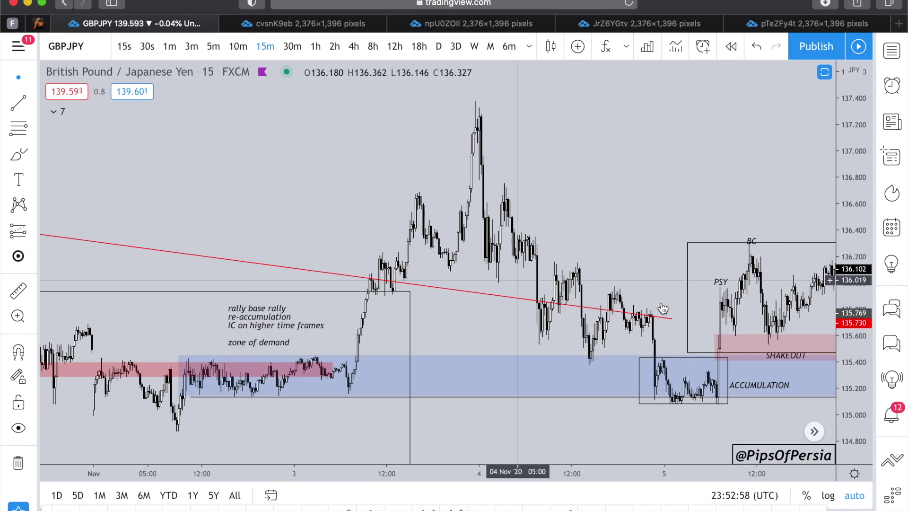
{"action": "scroll", "coordinate": [677, 407], "scroll_direction": "up", "scroll_amount": 5}
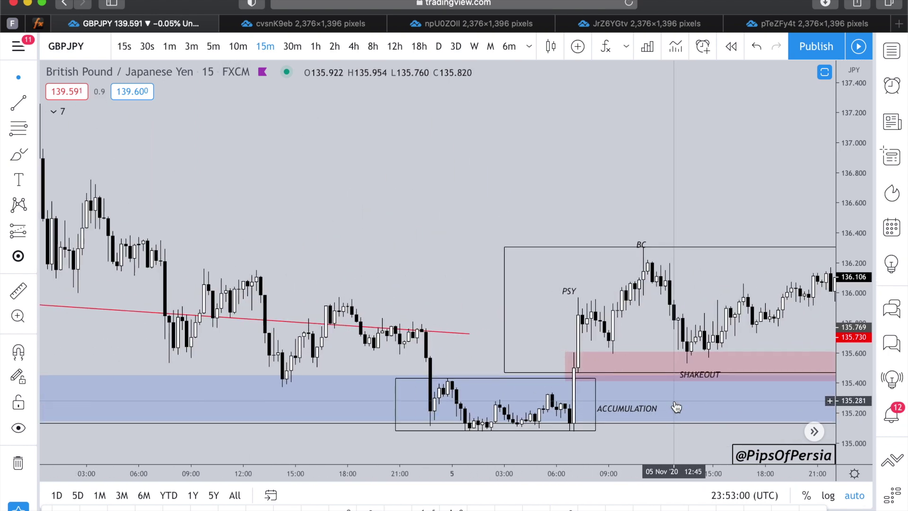
{"action": "scroll", "coordinate": [501, 341], "scroll_direction": "down", "scroll_amount": 2}
{"action": "scroll", "coordinate": [440, 398], "scroll_direction": "down", "scroll_amount": 3}
{"action": "scroll", "coordinate": [391, 388], "scroll_direction": "right", "scroll_amount": 5}
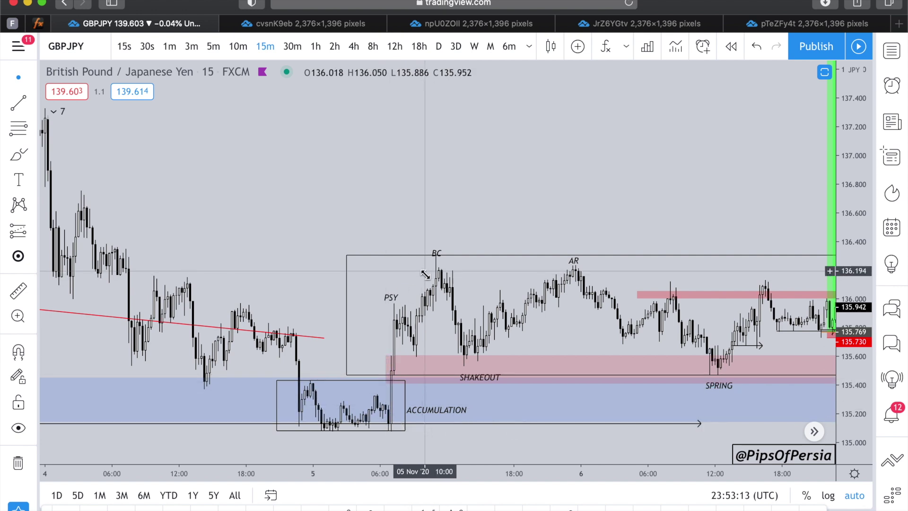
Inspect the published November 07, 2020 GBPJPY snapshot up close around the demand zone and the end of the red trendline
{"action": "left_click", "coordinate": [612, 21]}
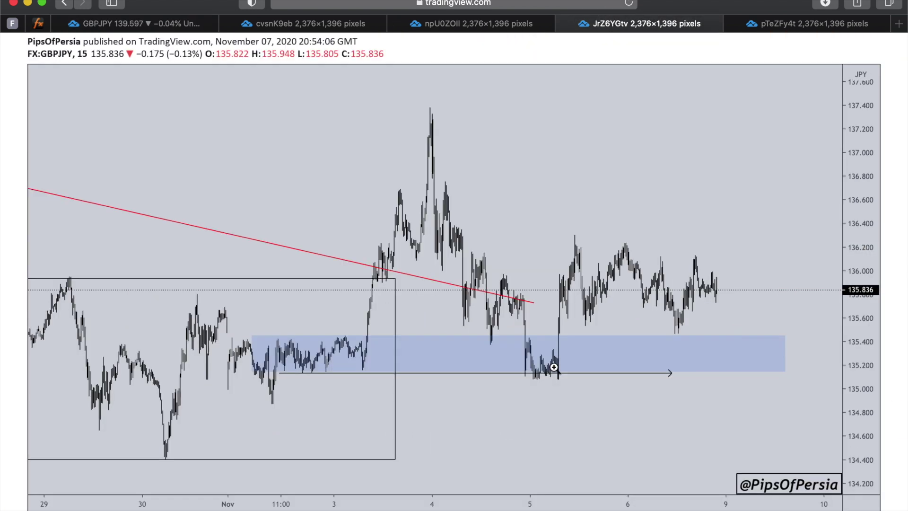
{"action": "left_click", "coordinate": [568, 295]}
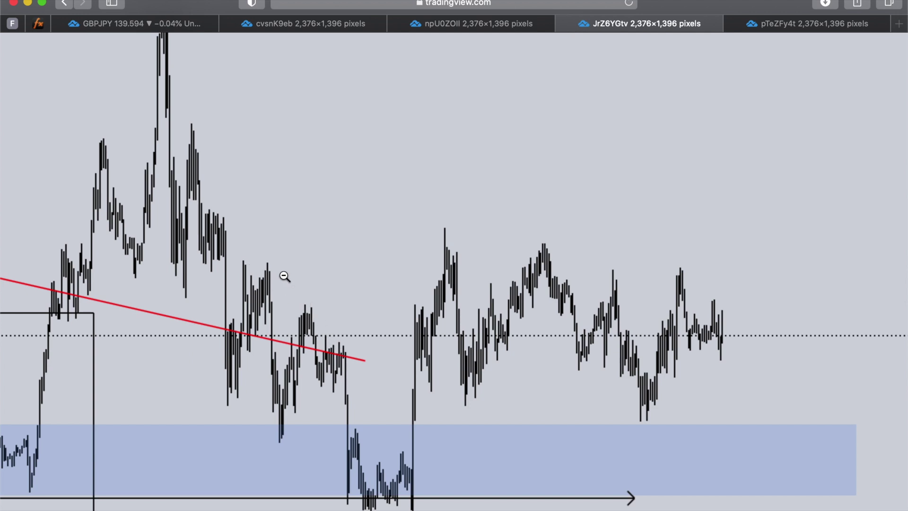
{"action": "scroll", "coordinate": [543, 314], "scroll_direction": "down", "scroll_amount": 8}
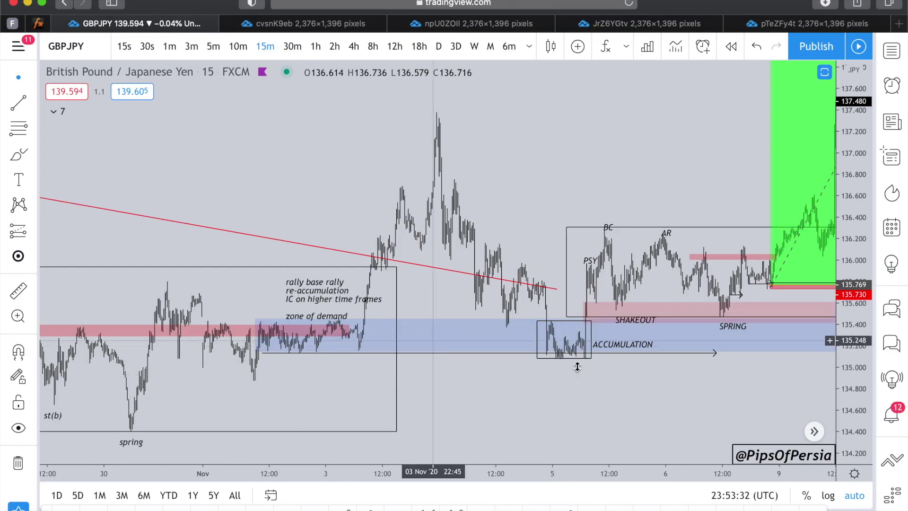
{"action": "scroll", "coordinate": [579, 364], "scroll_direction": "up", "scroll_amount": 3}
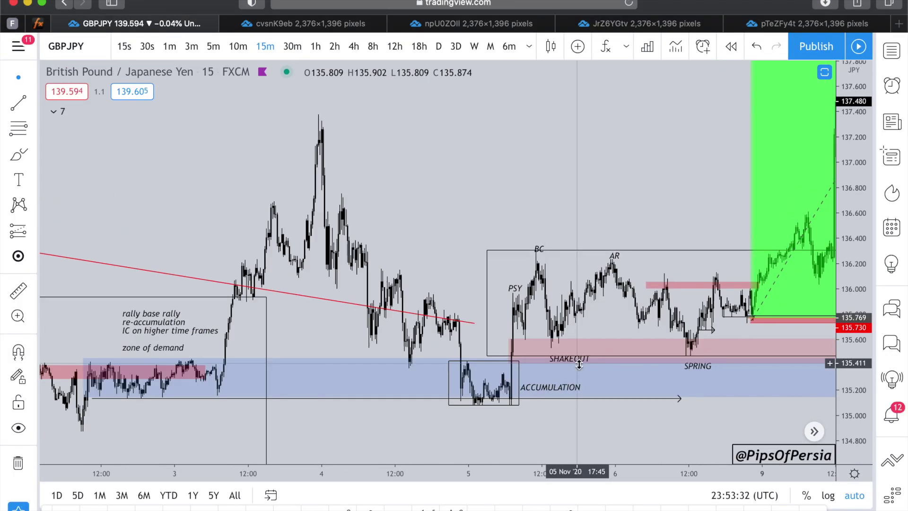
Draw a thin red zone rectangle from the swing high above the trendline's end across PSY, spanning about 135.98 to 135.91
{"action": "scroll", "coordinate": [580, 364], "scroll_direction": "up", "scroll_amount": 3}
{"action": "left_click", "coordinate": [31, 156]}
{"action": "left_click", "coordinate": [84, 231]}
{"action": "left_click", "coordinate": [30, 157]}
{"action": "left_click", "coordinate": [72, 208]}
{"action": "mouse_move", "coordinate": [271, 296]}
{"action": "left_mouse_down"}
{"action": "mouse_move", "coordinate": [552, 324]}
{"action": "mouse_move", "coordinate": [640, 308]}
{"action": "left_mouse_up"}
{"action": "left_click", "coordinate": [80, 508]}
{"action": "left_click", "coordinate": [94, 492]}
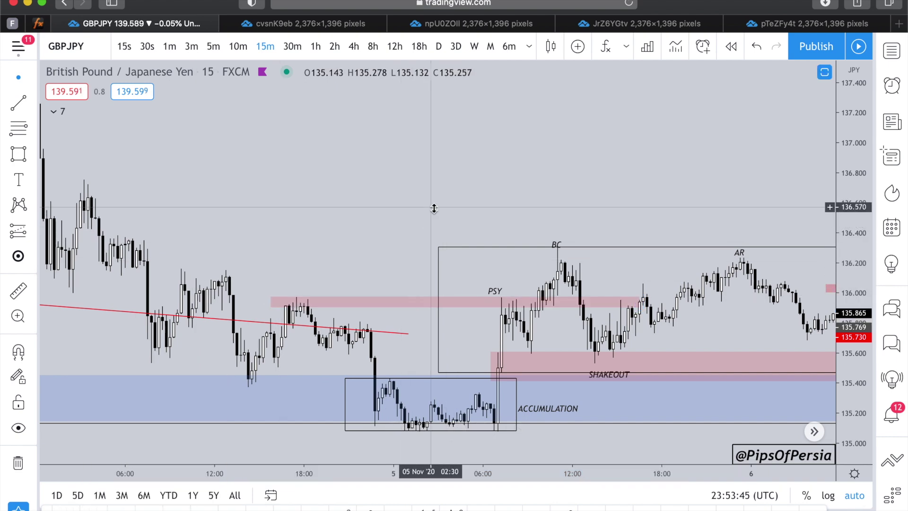
Review the whole trade from lower time frame accumulation to re-accumulation, focusing on the small red zone before the long entry
{"action": "scroll", "coordinate": [399, 208], "scroll_direction": "down", "scroll_amount": 8}
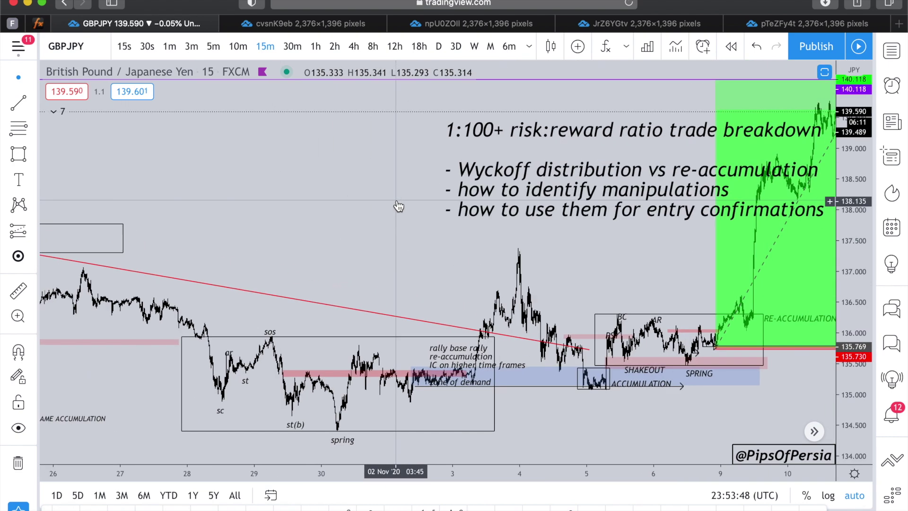
{"action": "scroll", "coordinate": [399, 207], "scroll_direction": "down", "scroll_amount": 2}
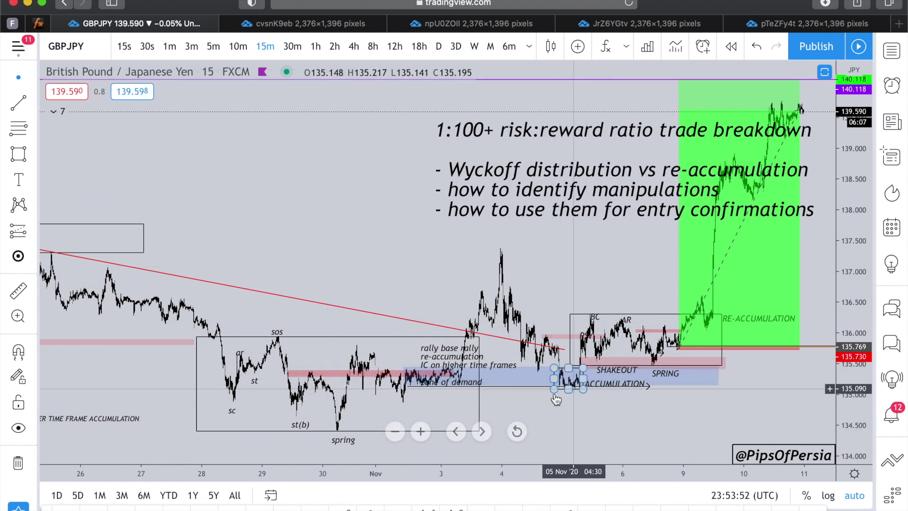
{"action": "scroll", "coordinate": [583, 334], "scroll_direction": "up", "scroll_amount": 1}
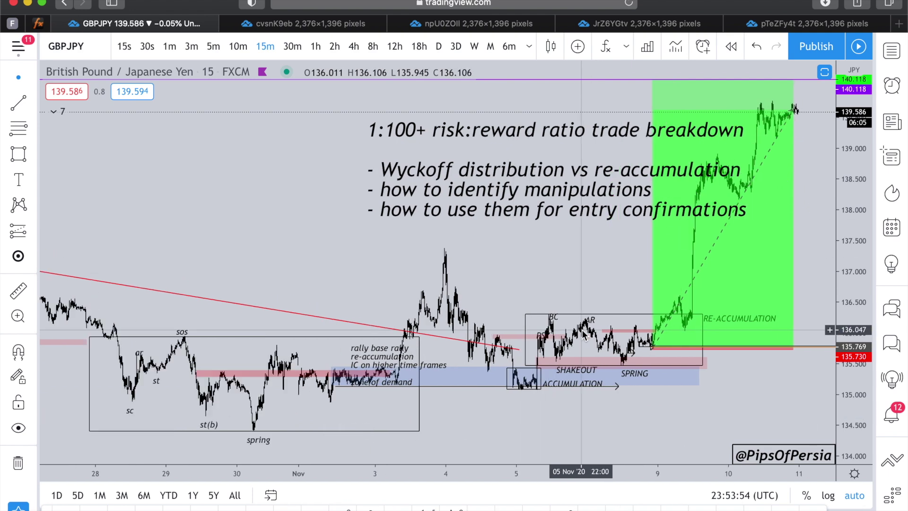
{"action": "scroll", "coordinate": [582, 330], "scroll_direction": "up", "scroll_amount": 5}
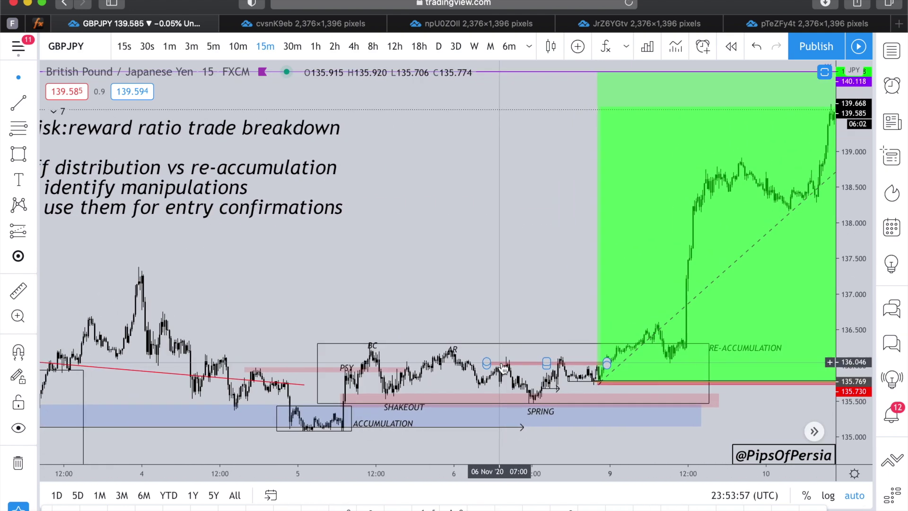
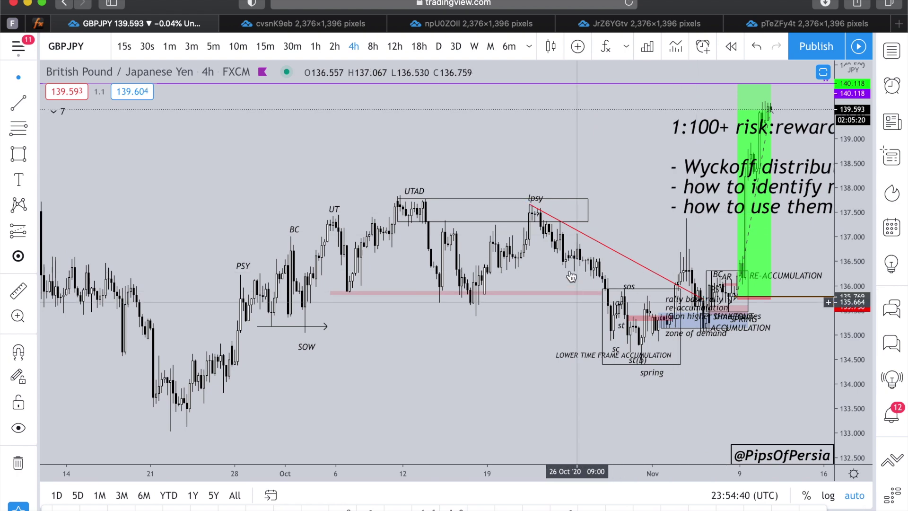
Change the GBPJPY chart to the 1-hour and then the 15-minute timeframe, bringing the re-accumulation range and long entry into view
{"action": "scroll", "coordinate": [588, 328], "scroll_direction": "up", "scroll_amount": 5}
{"action": "left_click", "coordinate": [315, 54]}
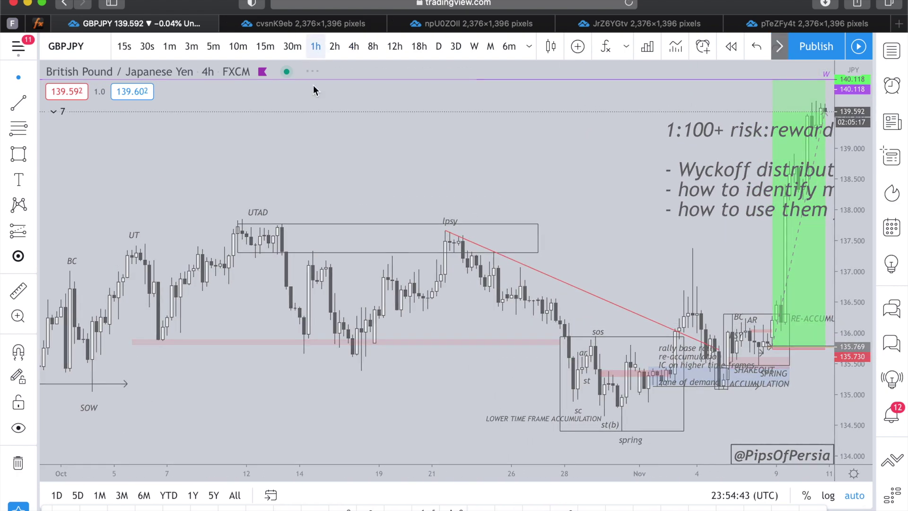
{"action": "scroll", "coordinate": [470, 369], "scroll_direction": "down", "scroll_amount": 6}
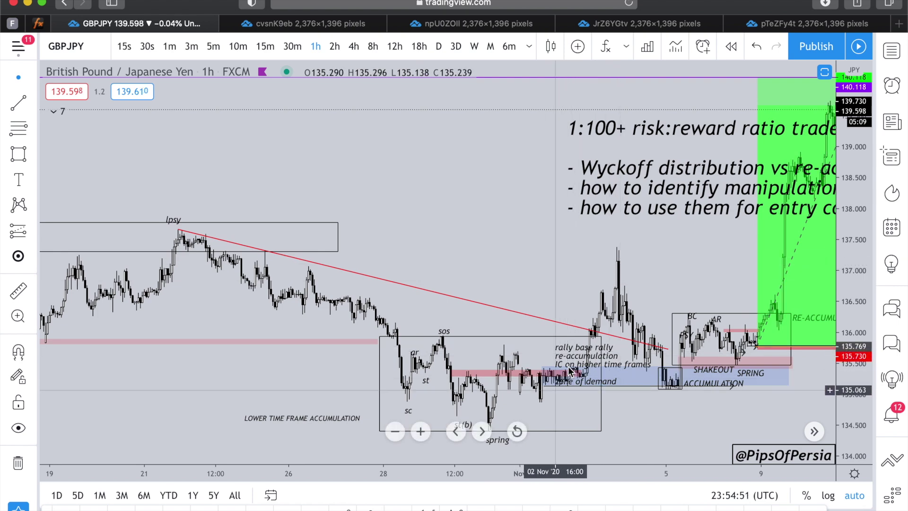
{"action": "left_click", "coordinate": [267, 52]}
{"action": "scroll", "coordinate": [429, 281], "scroll_direction": "down", "scroll_amount": 4}
{"action": "scroll", "coordinate": [430, 278], "scroll_direction": "down", "scroll_amount": 1}
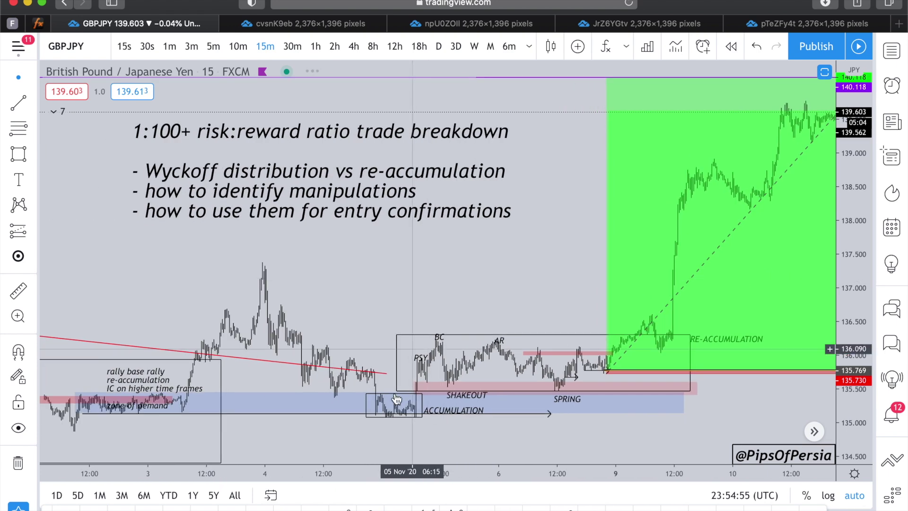
Rewind the chart with bar replay to just before the long entry, and move the SHAKEOUT label closer to its low
{"action": "left_click", "coordinate": [731, 46]}
{"action": "scroll", "coordinate": [607, 209], "scroll_direction": "up", "scroll_amount": 4}
{"action": "scroll", "coordinate": [609, 210], "scroll_direction": "left", "scroll_amount": 3}
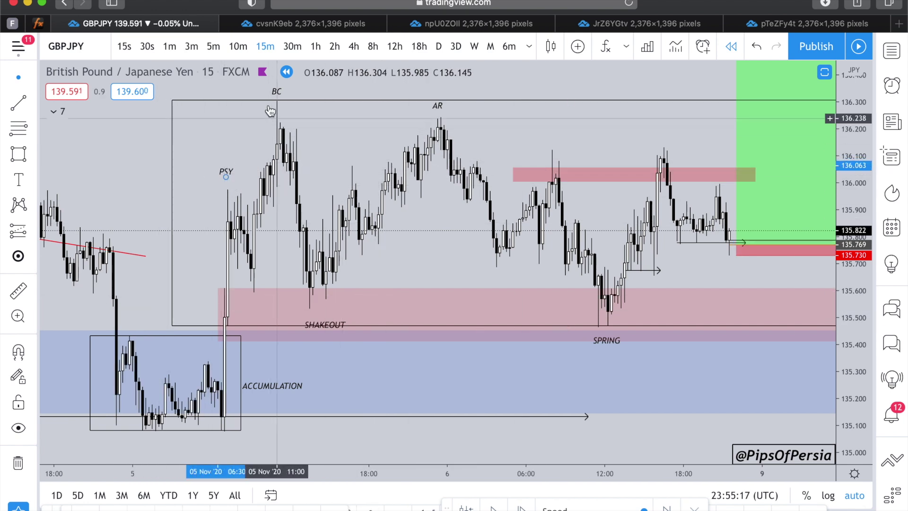
{"action": "left_click_drag", "start_coordinate": [318, 324], "coordinate": [312, 318]}
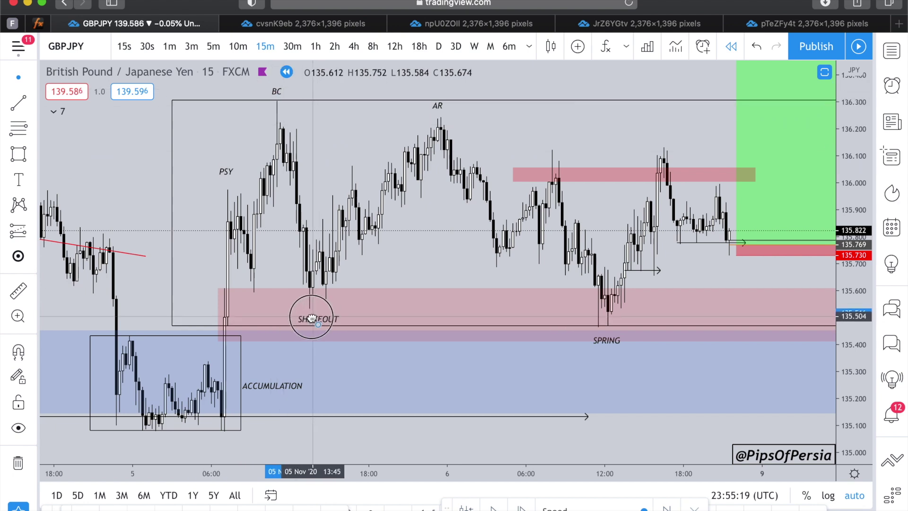
Draw a temporary horizontal line at about 135.588 under the low between PSY and BC, and delete it
{"action": "left_click", "coordinate": [18, 102]}
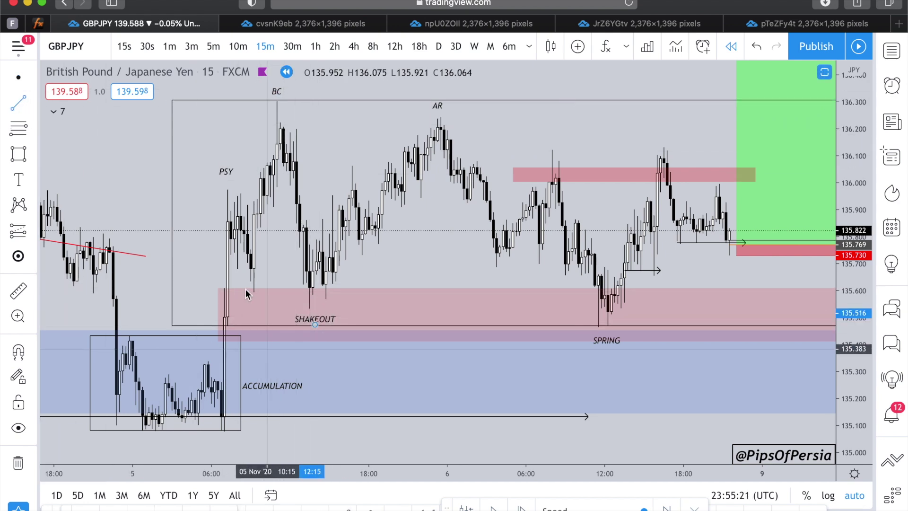
{"action": "left_click", "coordinate": [238, 297]}
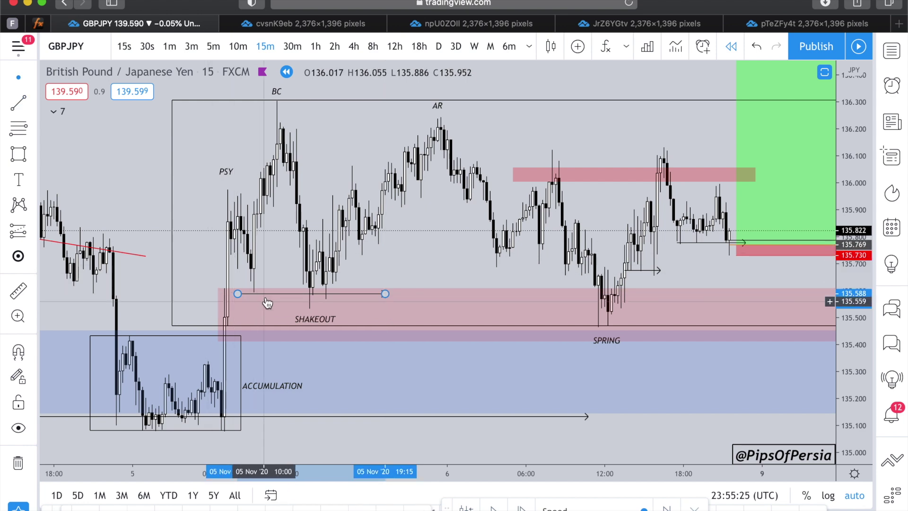
{"action": "key", "text": "Delete"}
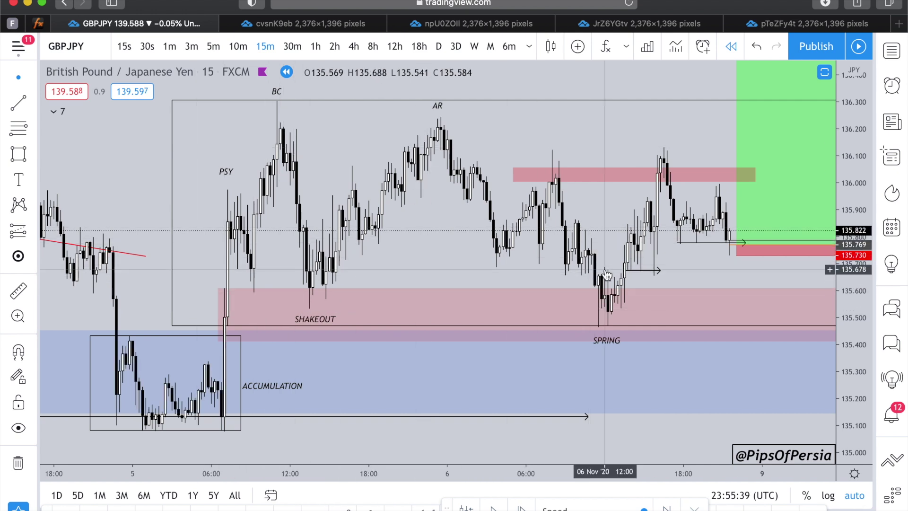
Examine the spring low and the price action from there up to the long entry within the re-accumulation range
{"action": "left_click", "coordinate": [597, 325]}
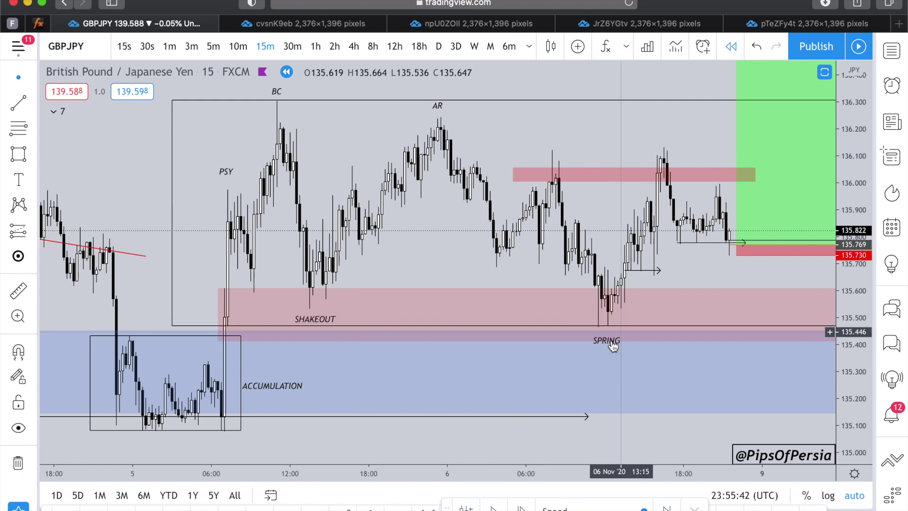
{"action": "left_click", "coordinate": [616, 331]}
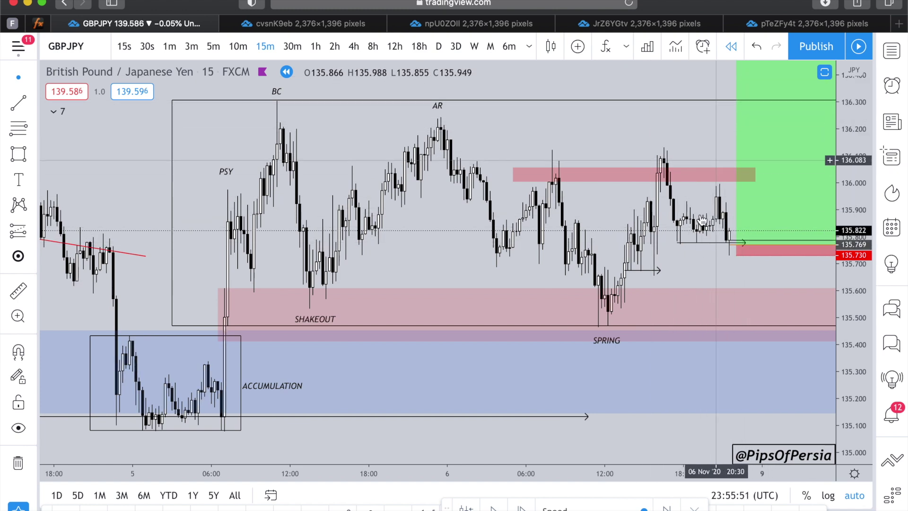
{"action": "scroll", "coordinate": [684, 258], "scroll_direction": "right", "scroll_amount": 5}
{"action": "scroll", "coordinate": [684, 258], "scroll_direction": "down", "scroll_amount": 2}
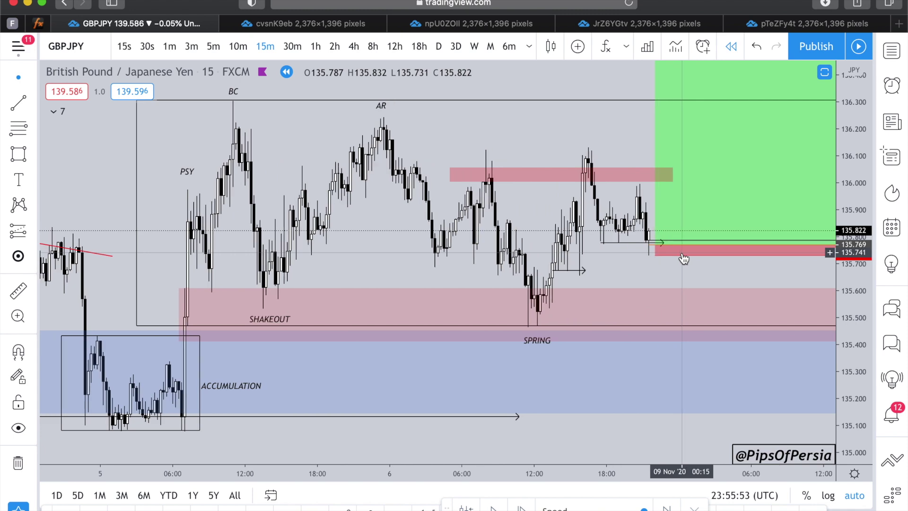
{"action": "scroll", "coordinate": [684, 258], "scroll_direction": "left", "scroll_amount": 1}
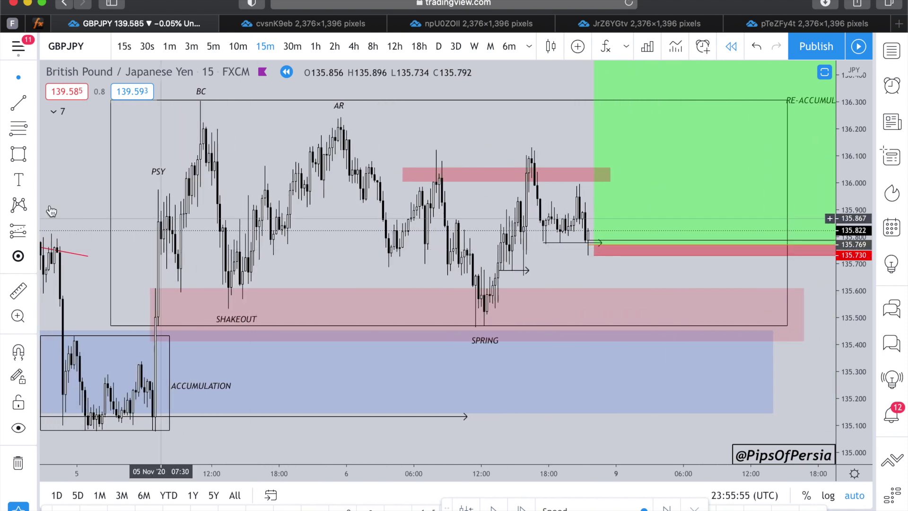
Sketch temporary zone rectangles at about 135.26 to 135.21 in the accumulation area and 135.617 to 135.530 at the spring, and remove them
{"action": "left_click", "coordinate": [138, 382]}
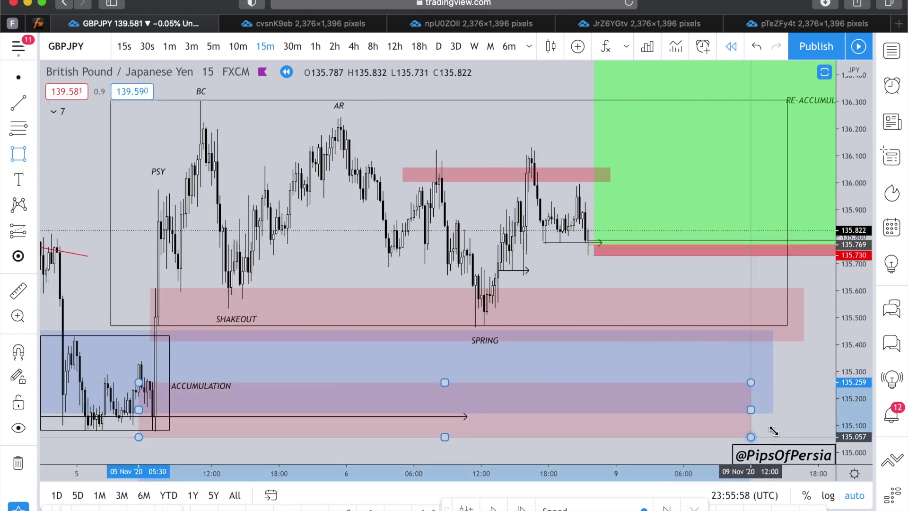
{"action": "left_click_drag", "start_coordinate": [737, 397], "coordinate": [815, 396]}
{"action": "mouse_move", "coordinate": [478, 286]}
{"action": "left_mouse_down"}
{"action": "mouse_move", "coordinate": [491, 296]}
{"action": "mouse_move", "coordinate": [810, 309]}
{"action": "left_mouse_up"}
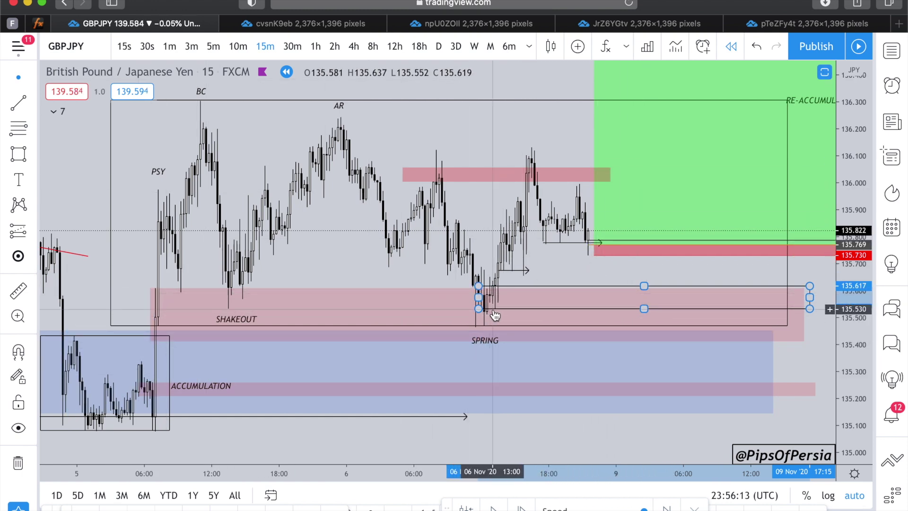
{"action": "key", "text": "Delete"}
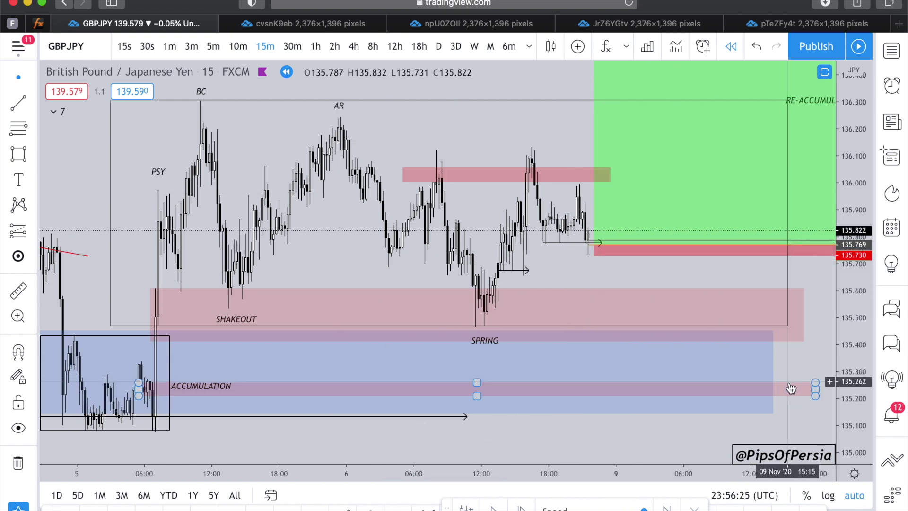
Change the chart to the 5-minute timeframe, framing the price action between the spring and the long entry
{"action": "scroll", "coordinate": [582, 273], "scroll_direction": "up", "scroll_amount": 1}
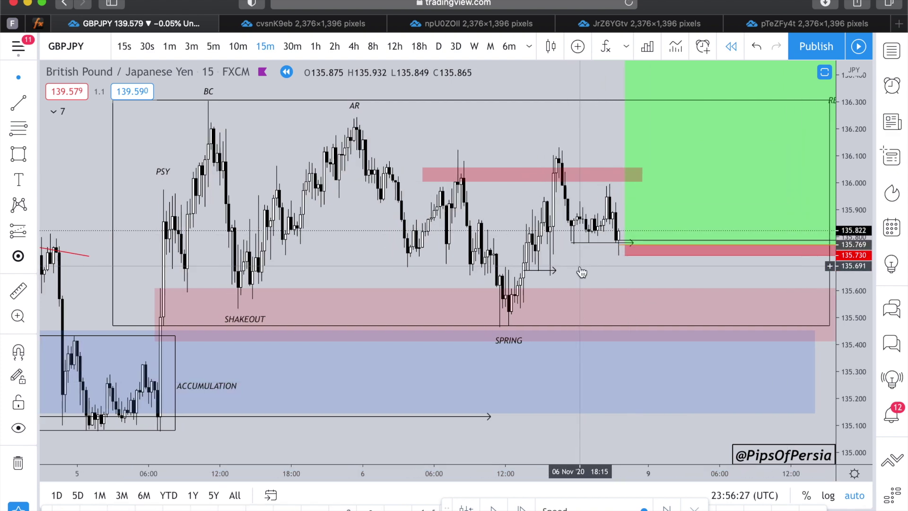
{"action": "scroll", "coordinate": [582, 273], "scroll_direction": "up", "scroll_amount": 2}
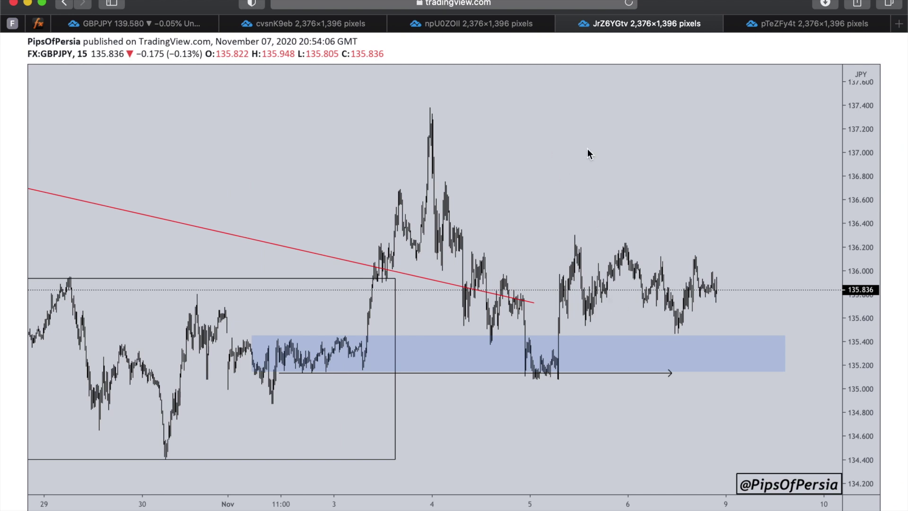
{"action": "left_click", "coordinate": [146, 29]}
{"action": "left_click", "coordinate": [215, 46]}
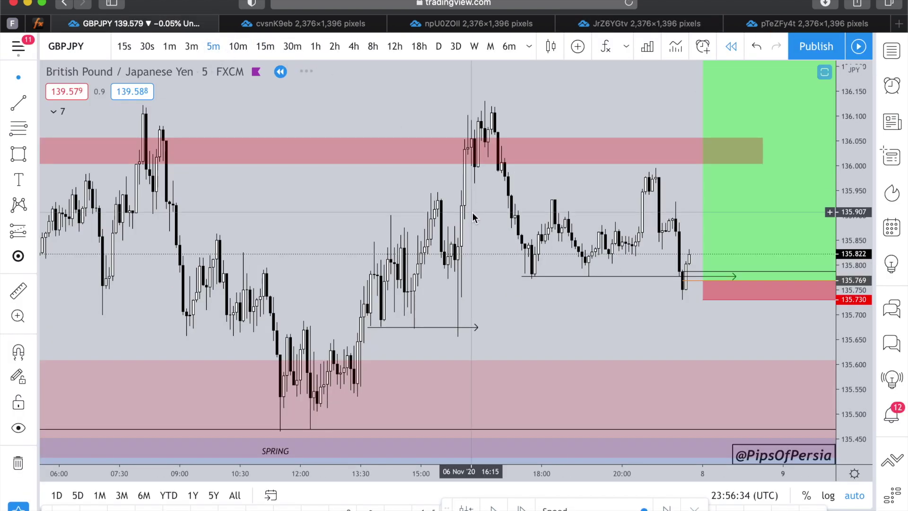
{"action": "scroll", "coordinate": [473, 212], "scroll_direction": "down", "scroll_amount": 1}
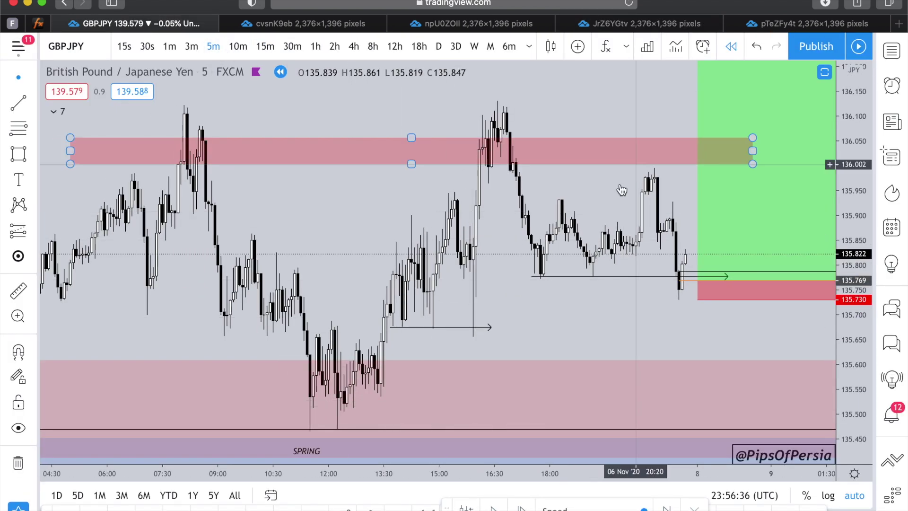
{"action": "scroll", "coordinate": [575, 229], "scroll_direction": "up", "scroll_amount": 1}
{"action": "scroll", "coordinate": [577, 234], "scroll_direction": "right", "scroll_amount": 3}
Inspect the published November 07, 2020 21:04 five-minute snapshot up close around the arrowed line of lows above the spring zone
{"action": "left_click", "coordinate": [823, 23]}
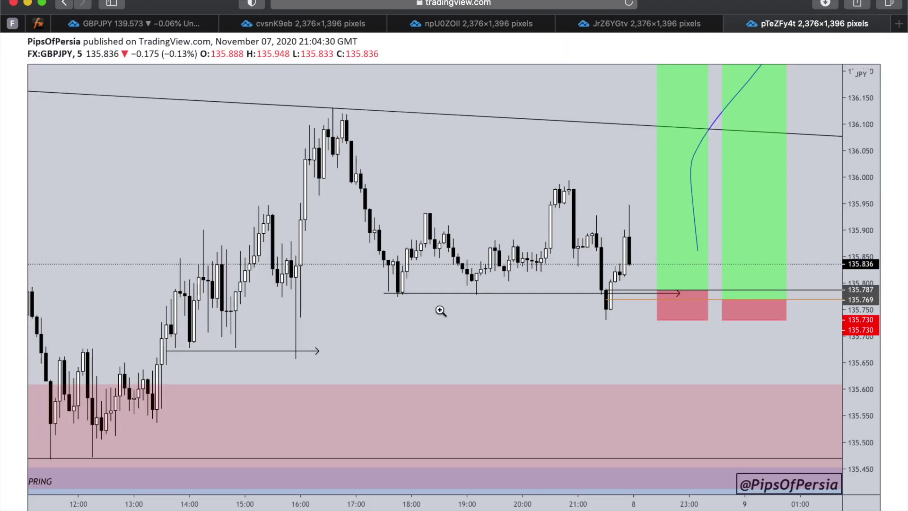
{"action": "left_click", "coordinate": [214, 355]}
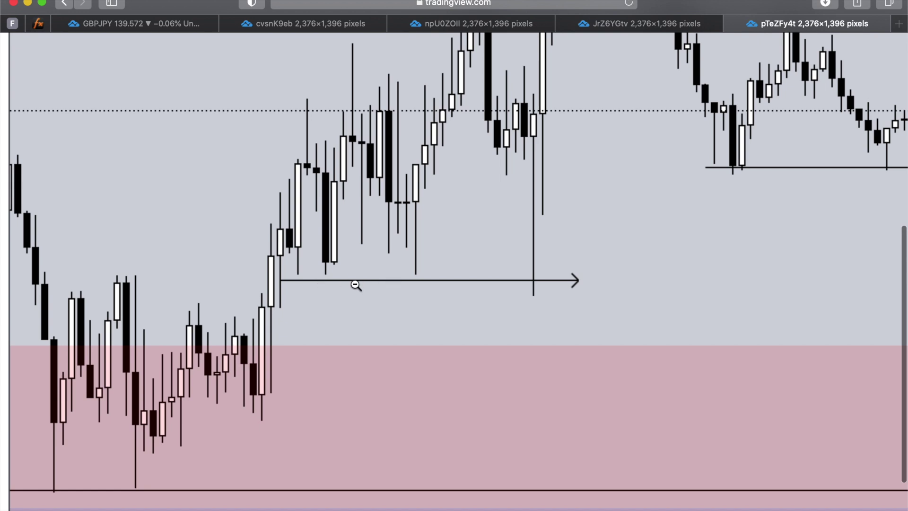
{"action": "left_click", "coordinate": [536, 281]}
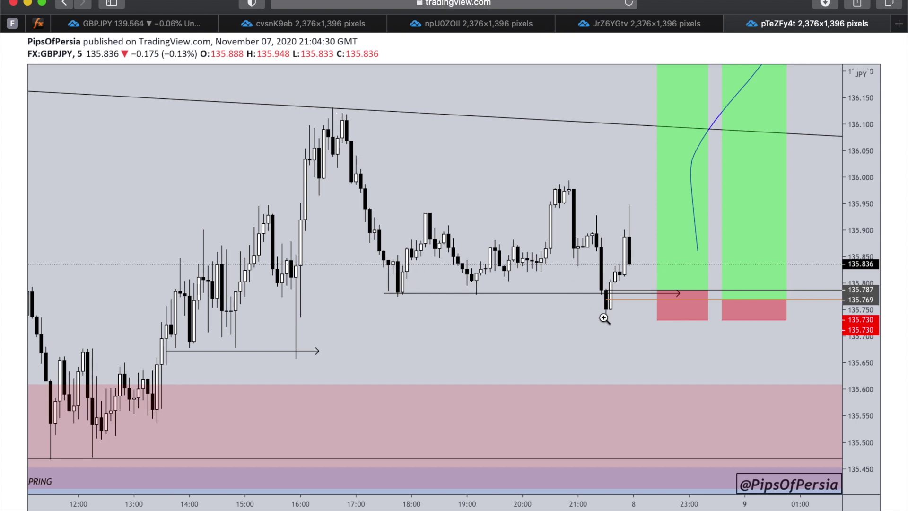
Compare the chart with the five-minute snapshot, advance the replay to the snapshot's last candle, and change to the 1-minute timeframe
{"action": "left_click", "coordinate": [179, 23]}
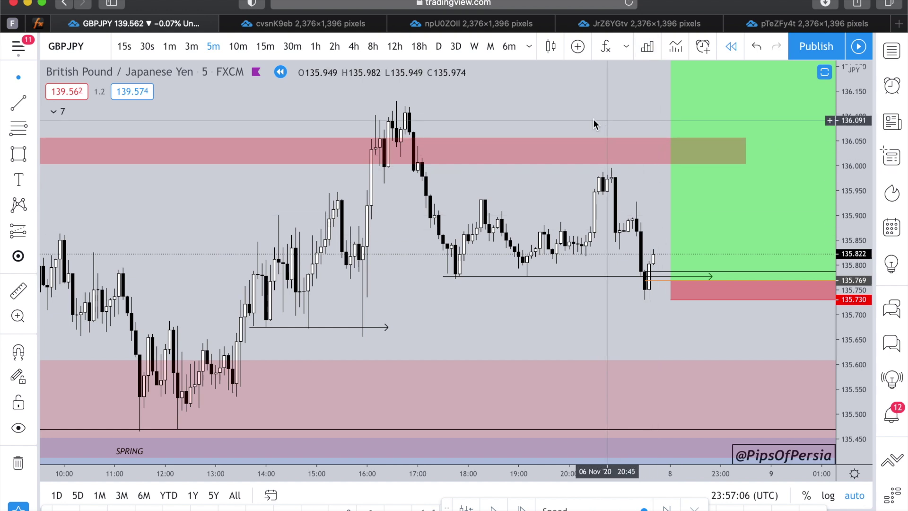
{"action": "left_click", "coordinate": [746, 25]}
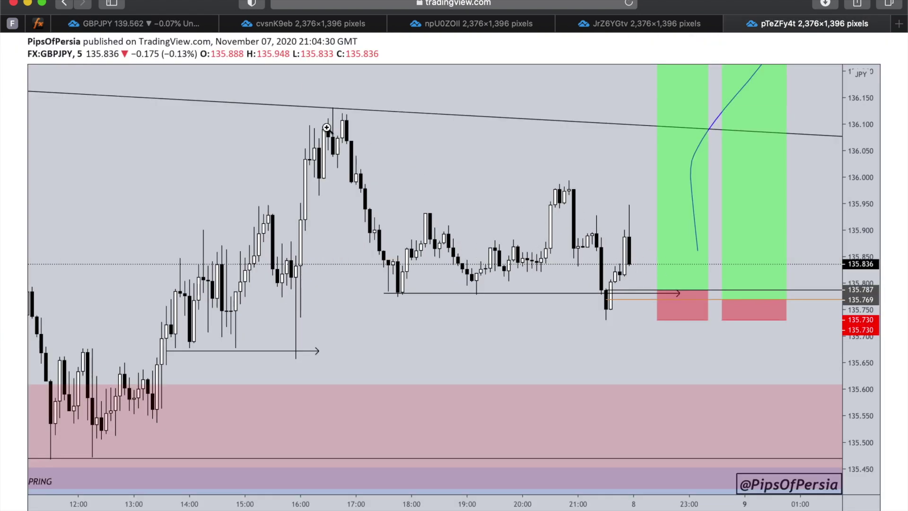
{"action": "left_click", "coordinate": [135, 24]}
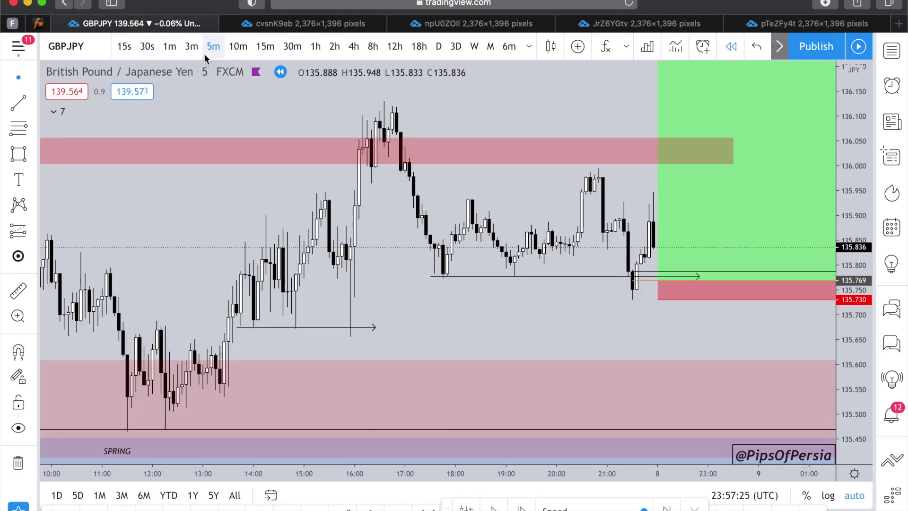
{"action": "left_click", "coordinate": [169, 46]}
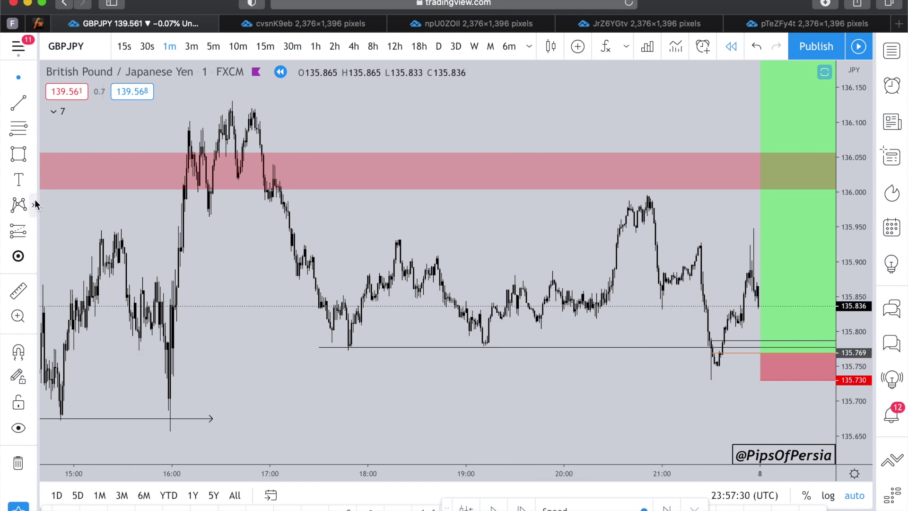
Mark the swing lows and highs before the long entry with blue brush arcs, and draw a line from the 18:30 high towards the 21:00 high
{"action": "mouse_move", "coordinate": [321, 350]}
{"action": "left_mouse_down"}
{"action": "mouse_move", "coordinate": [344, 341]}
{"action": "mouse_move", "coordinate": [336, 358]}
{"action": "left_mouse_up"}
{"action": "left_click_drag", "start_coordinate": [356, 272], "coordinate": [390, 293]}
{"action": "left_click_drag", "start_coordinate": [381, 240], "coordinate": [412, 254]}
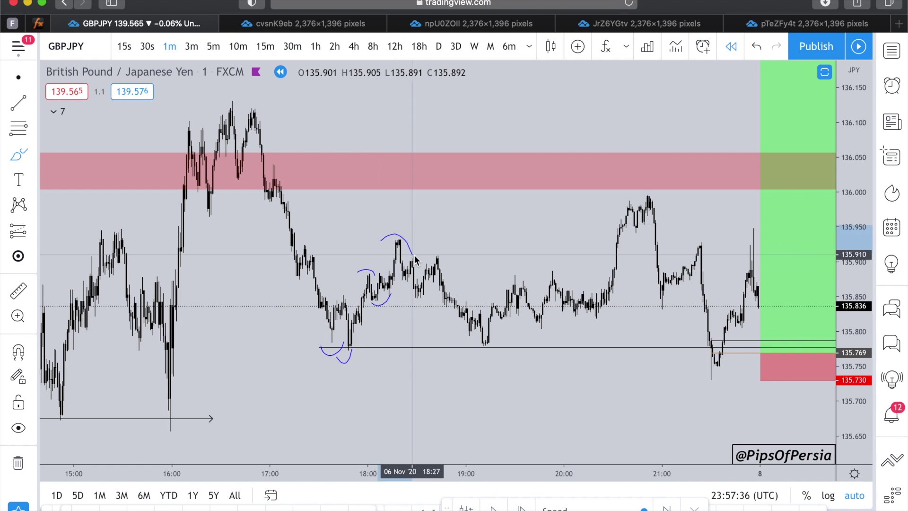
{"action": "left_click_drag", "start_coordinate": [471, 348], "coordinate": [510, 351]}
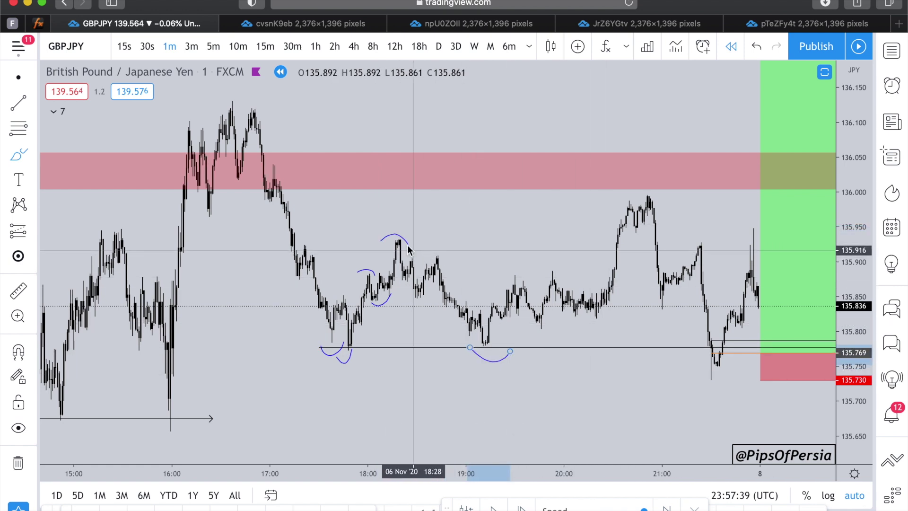
{"action": "left_click_drag", "start_coordinate": [432, 243], "coordinate": [633, 234]}
{"action": "left_click_drag", "start_coordinate": [688, 364], "coordinate": [726, 359]}
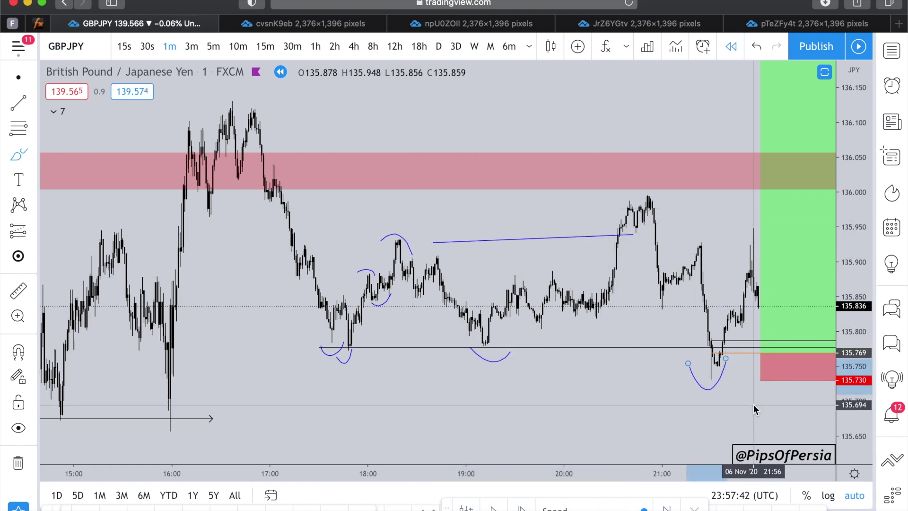
{"action": "scroll", "coordinate": [551, 227], "scroll_direction": "down", "scroll_amount": 3}
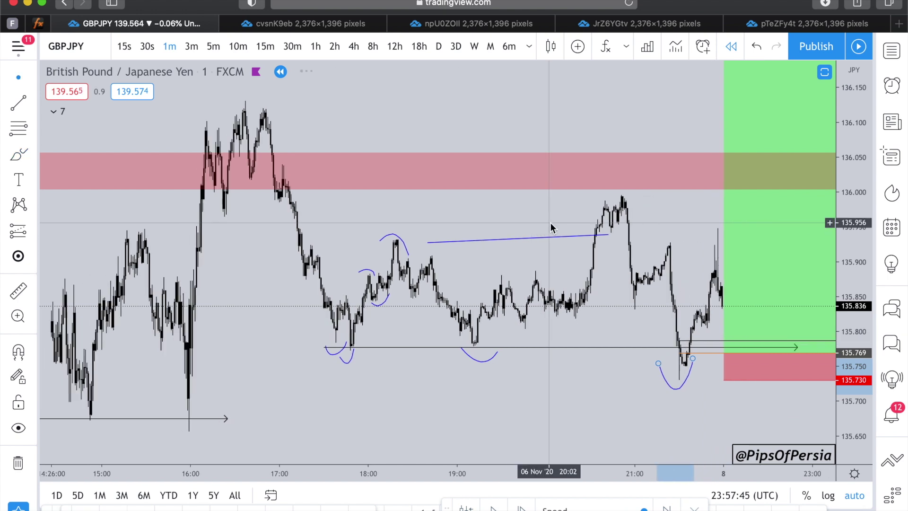
{"action": "left_click", "coordinate": [473, 220]}
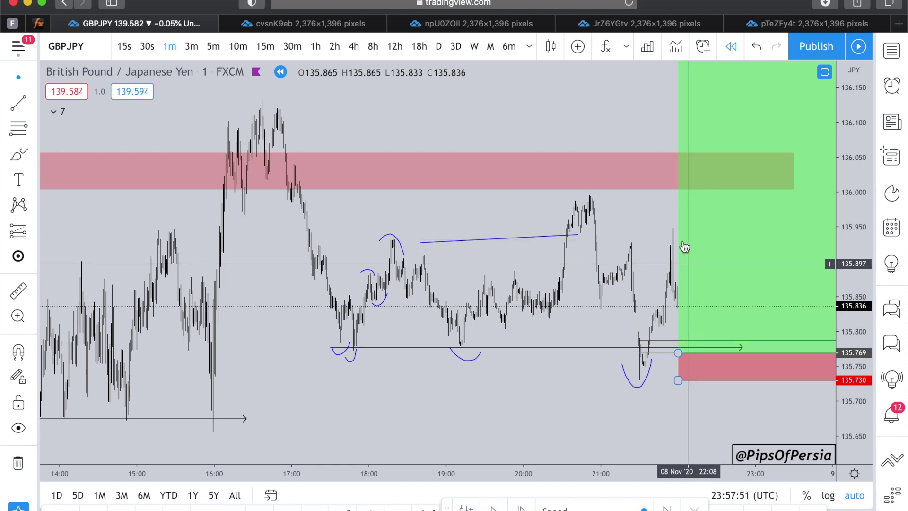
Return the chart to the 15-minute timeframe and look back from the accumulation box to the supply rectangle between UTAD and LPSY
{"action": "left_click", "coordinate": [217, 51]}
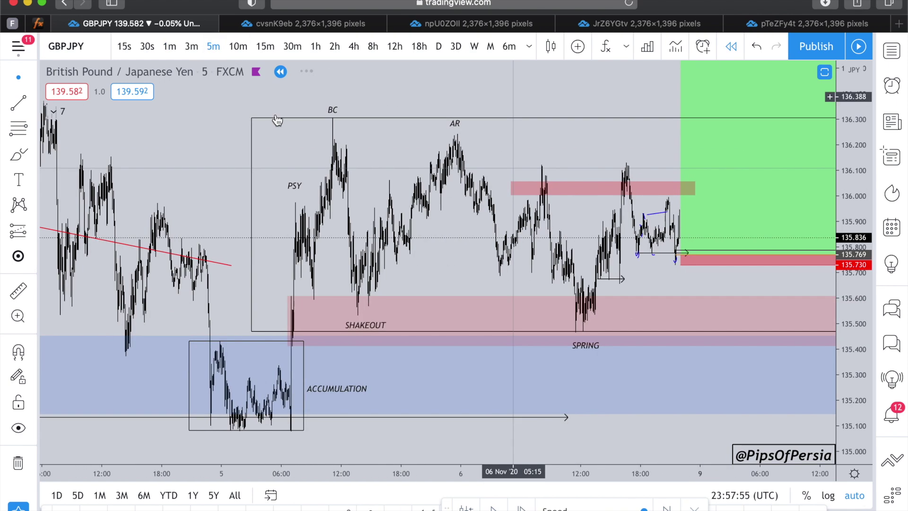
{"action": "left_click", "coordinate": [263, 50]}
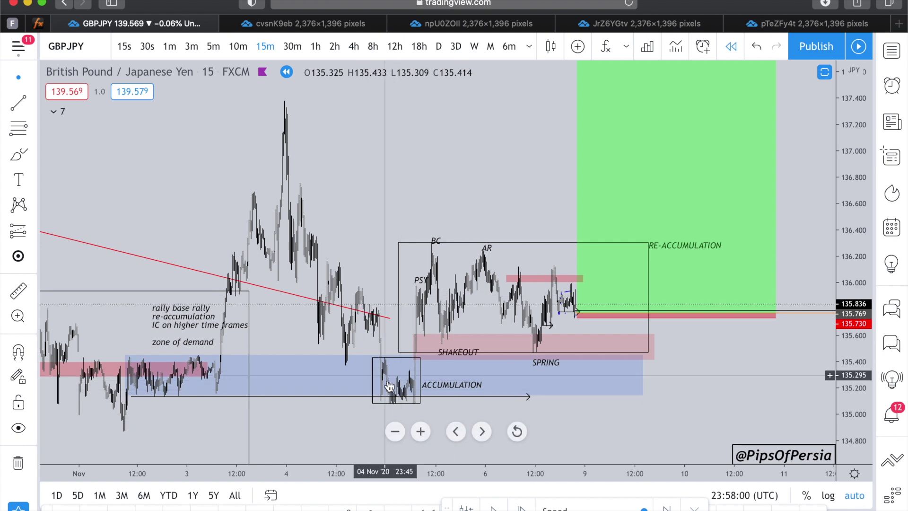
{"action": "left_click", "coordinate": [374, 377]}
{"action": "scroll", "coordinate": [374, 376], "scroll_direction": "down", "scroll_amount": 10}
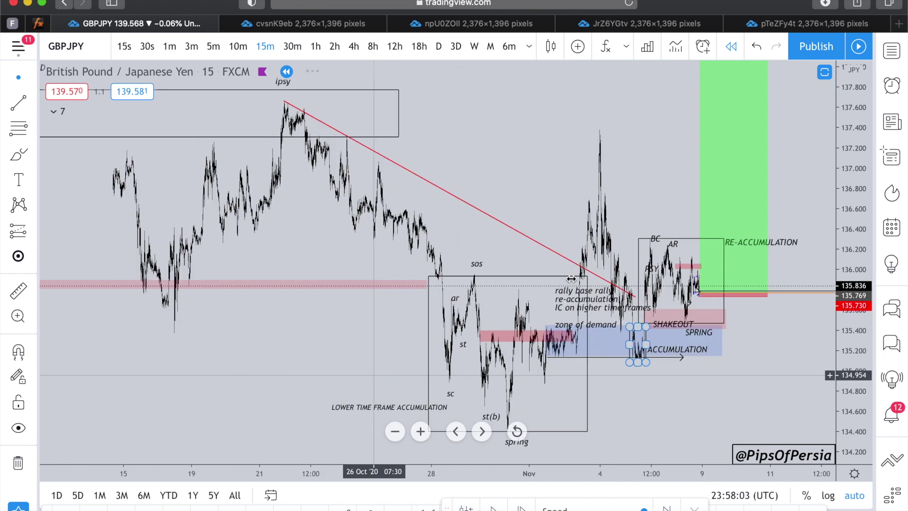
{"action": "left_click", "coordinate": [533, 335]}
{"action": "scroll", "coordinate": [464, 355], "scroll_direction": "left", "scroll_amount": 5}
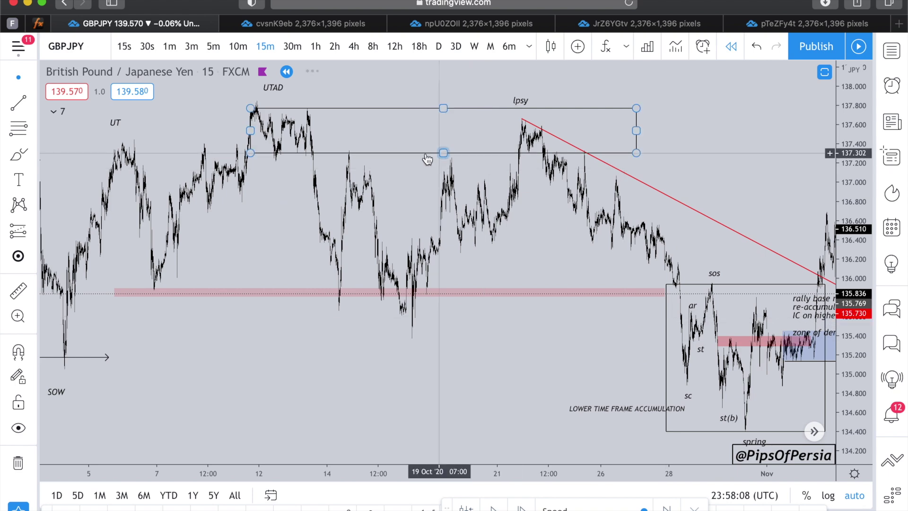
Change the chart to the 1-hour timeframe and review the whole structure from the September drop to the long position
{"action": "left_click", "coordinate": [315, 46]}
{"action": "left_click_drag", "start_coordinate": [703, 156], "coordinate": [442, 189]}
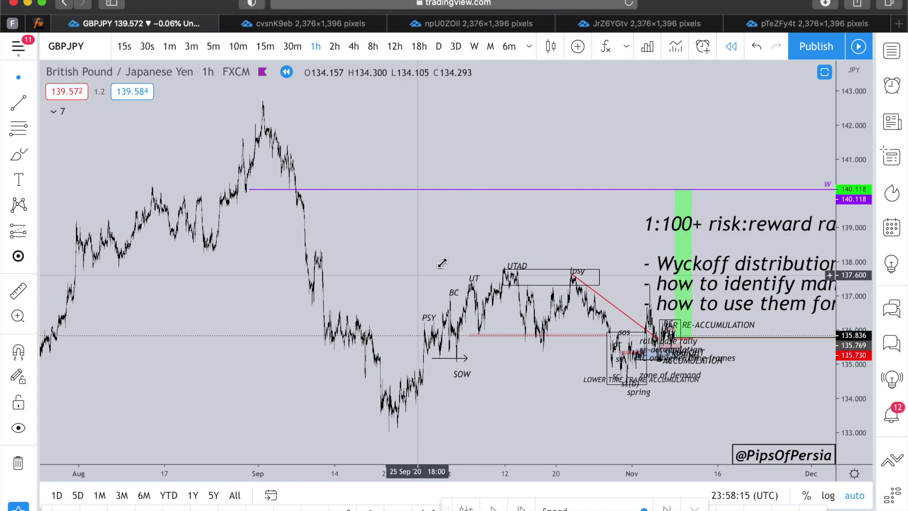
{"action": "scroll", "coordinate": [567, 216], "scroll_direction": "up", "scroll_amount": 5}
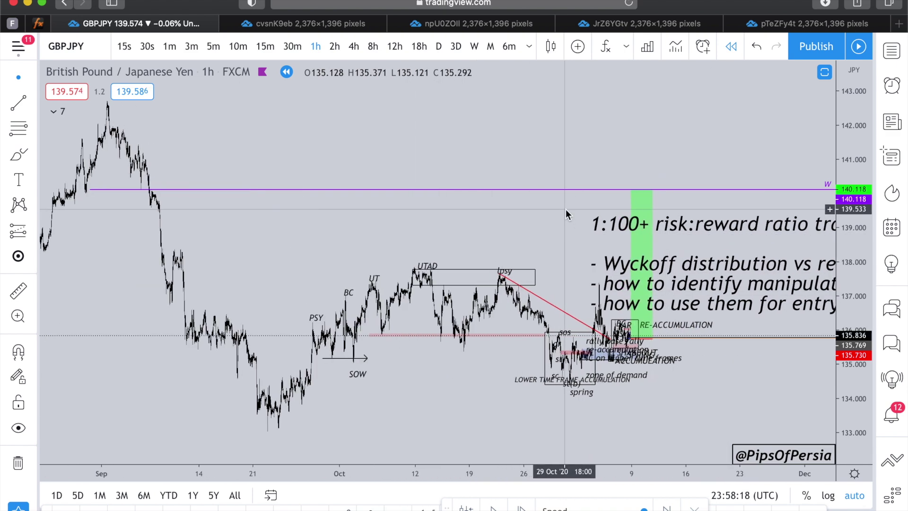
{"action": "scroll", "coordinate": [568, 214], "scroll_direction": "up", "scroll_amount": 2}
{"action": "scroll", "coordinate": [670, 166], "scroll_direction": "down", "scroll_amount": 3}
{"action": "left_click_drag", "start_coordinate": [709, 175], "coordinate": [311, 146]}
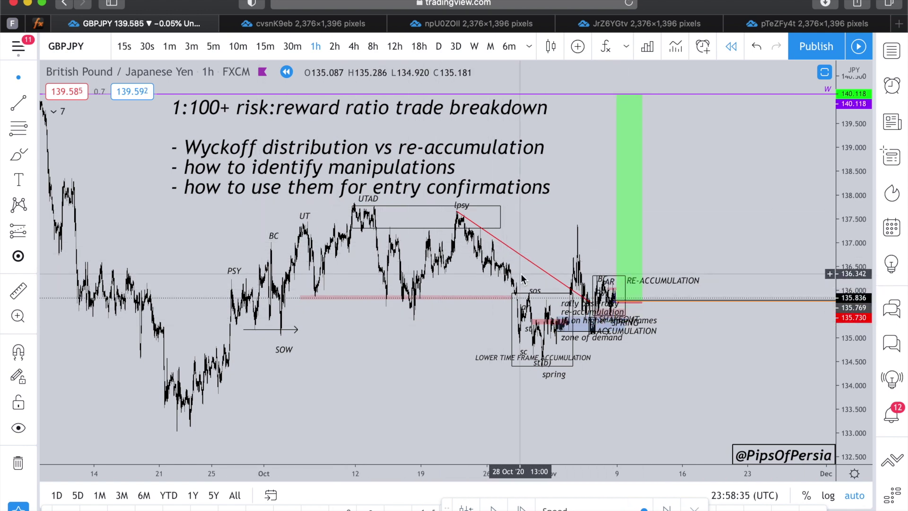
Review the re-accumulation range on the 15-minute timeframe, and inspect the entries and stops in the November 07, 2020 five-minute snapshot up close
{"action": "left_click", "coordinate": [265, 46]}
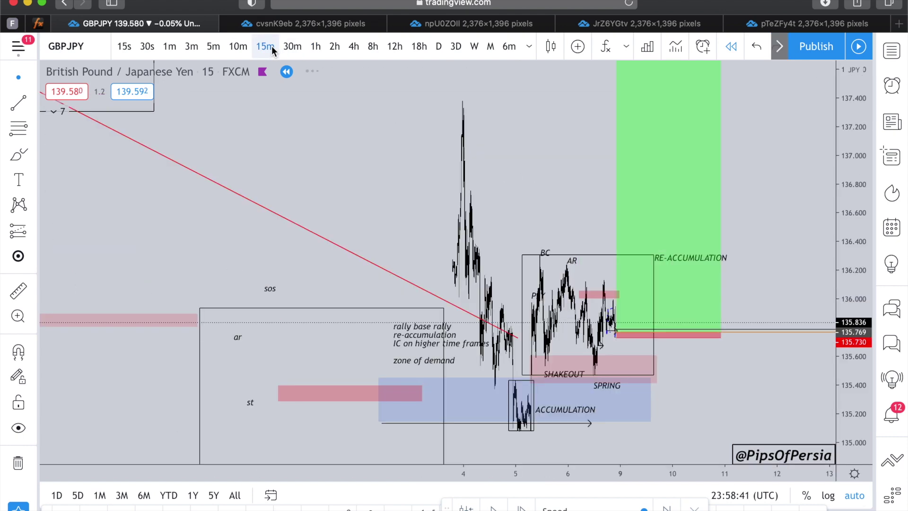
{"action": "scroll", "coordinate": [630, 232], "scroll_direction": "up", "scroll_amount": 8}
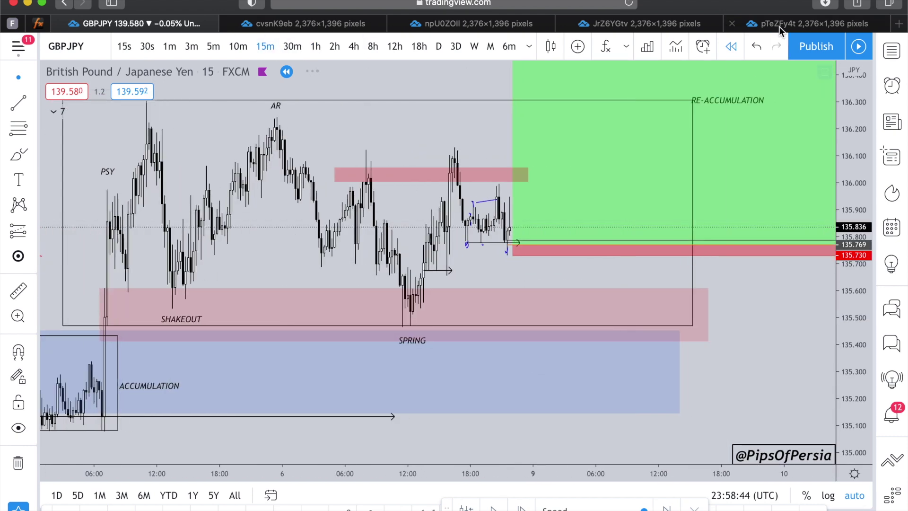
{"action": "left_click", "coordinate": [779, 24]}
{"action": "left_click", "coordinate": [658, 288]}
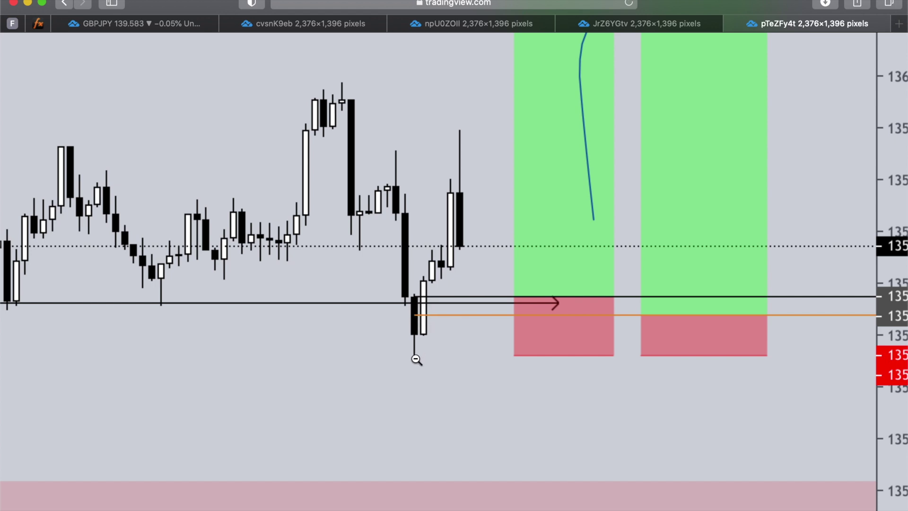
{"action": "left_click", "coordinate": [879, 359]}
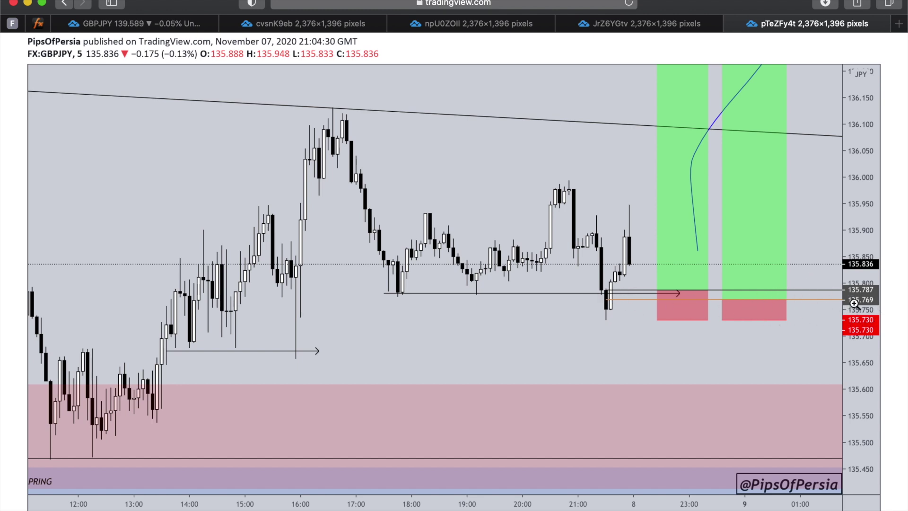
Return to the live GBPJPY chart on the 5-minute timeframe and examine the blue-marked swings beside the long position's entry and stop
{"action": "left_click", "coordinate": [176, 24]}
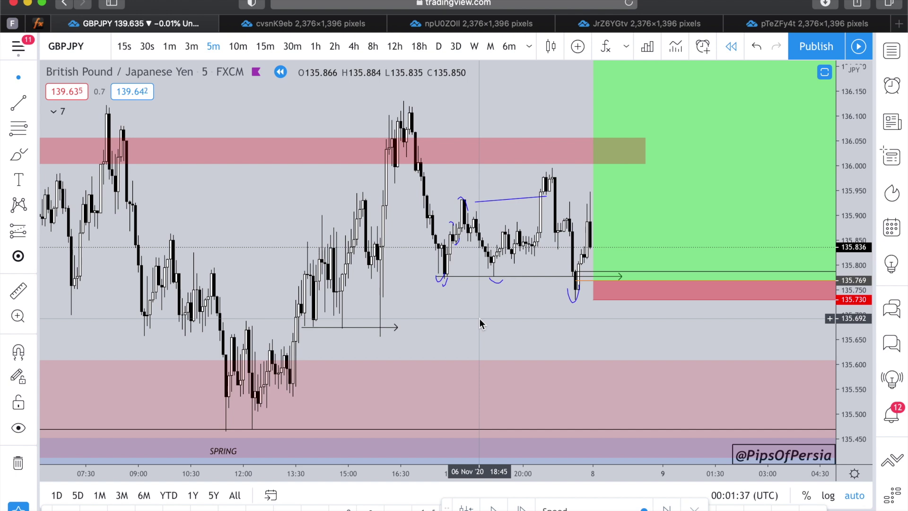
{"action": "scroll", "coordinate": [489, 267], "scroll_direction": "up", "scroll_amount": 1}
{"action": "scroll", "coordinate": [490, 268], "scroll_direction": "up", "scroll_amount": 2}
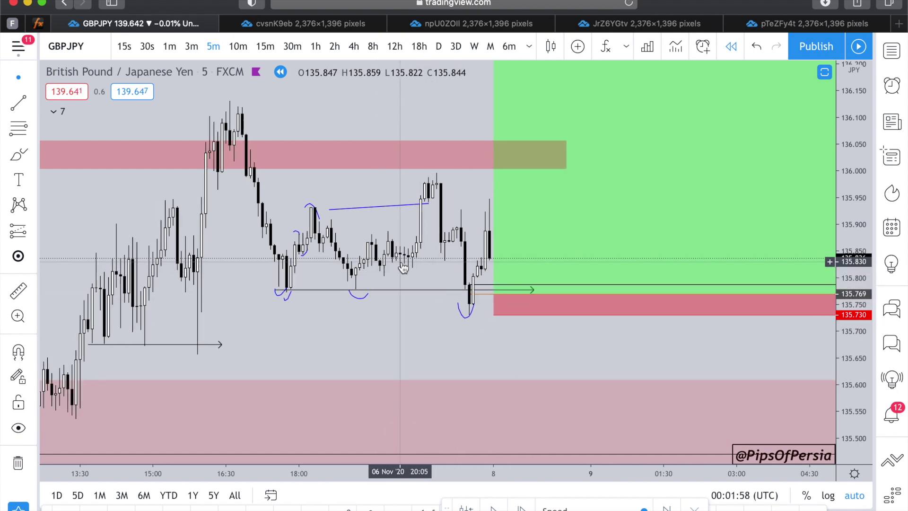
{"action": "scroll", "coordinate": [403, 268], "scroll_direction": "down", "scroll_amount": 3}
{"action": "scroll", "coordinate": [403, 268], "scroll_direction": "right", "scroll_amount": 5}
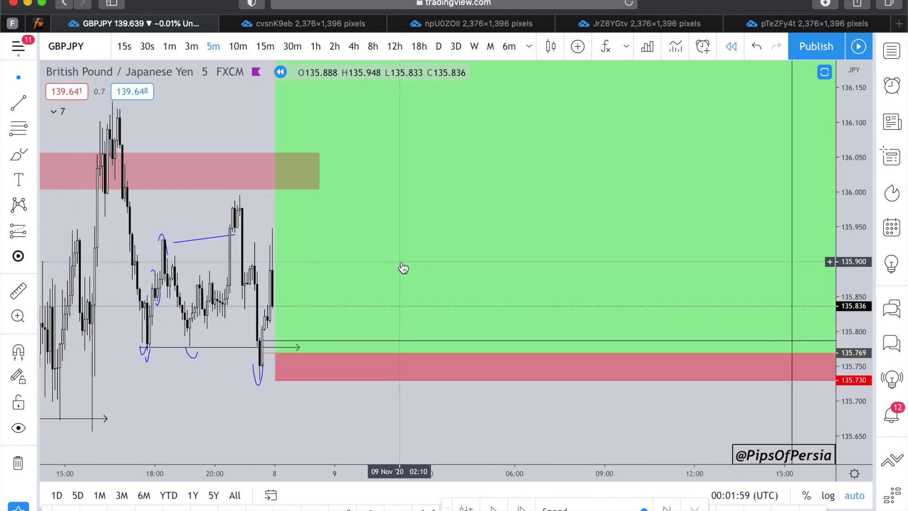
{"action": "scroll", "coordinate": [404, 268], "scroll_direction": "down", "scroll_amount": 5}
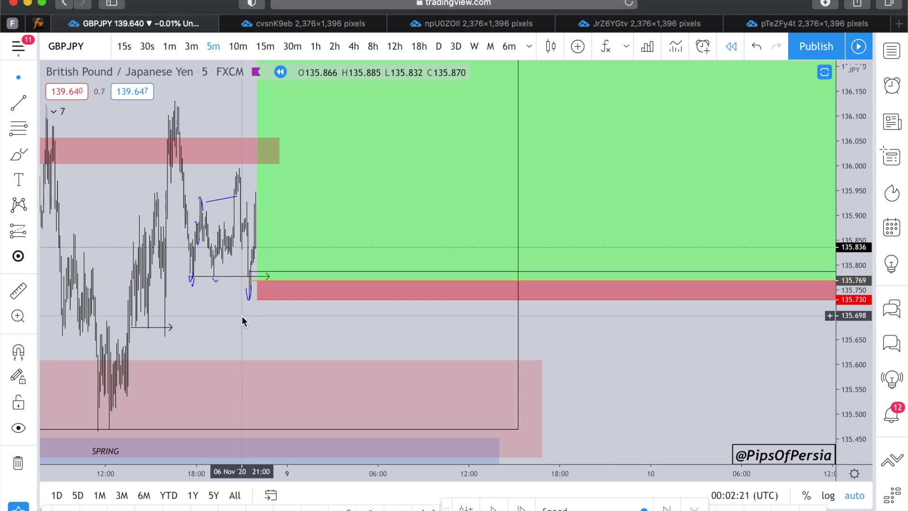
{"action": "scroll", "coordinate": [242, 316], "scroll_direction": "up", "scroll_amount": 3}
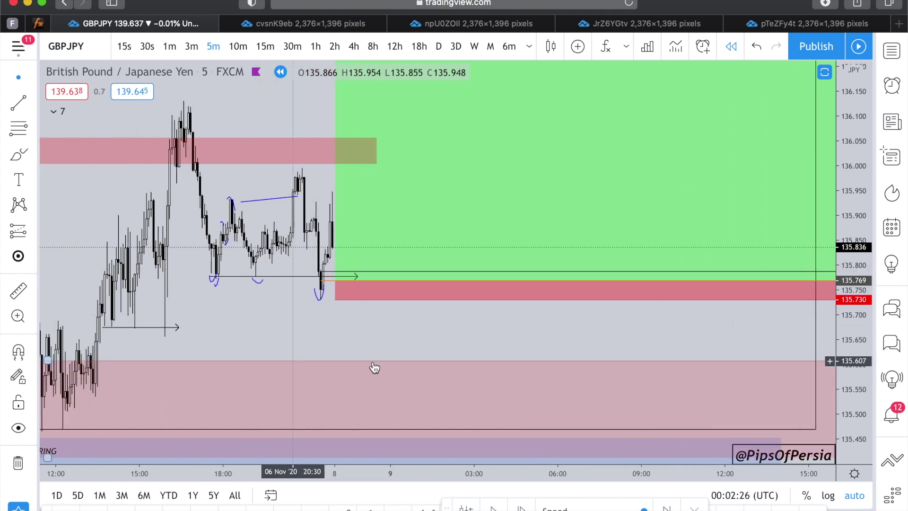
{"action": "left_click", "coordinate": [376, 217]}
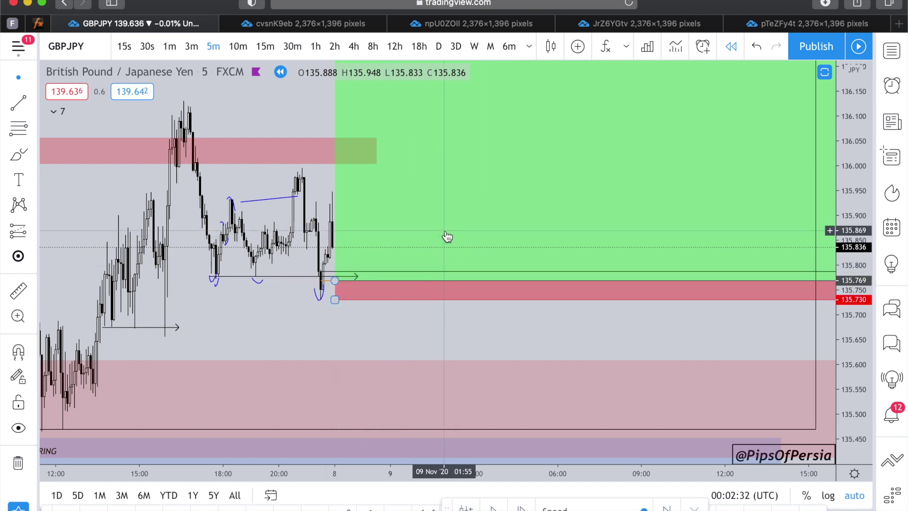
{"action": "left_click", "coordinate": [449, 338]}
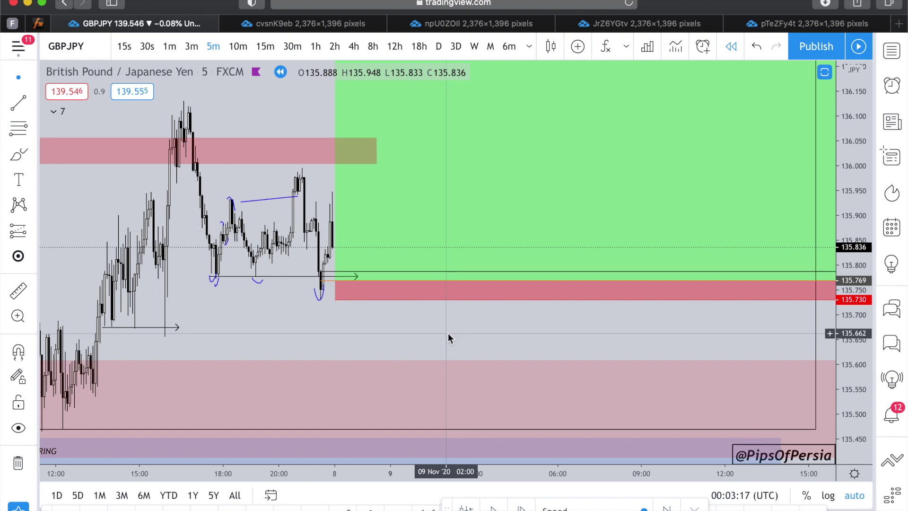
Review the path from the accumulation box and zone of demand into the re-accumulation range on the 5-minute timeframe
{"action": "scroll", "coordinate": [450, 338], "scroll_direction": "down", "scroll_amount": 10}
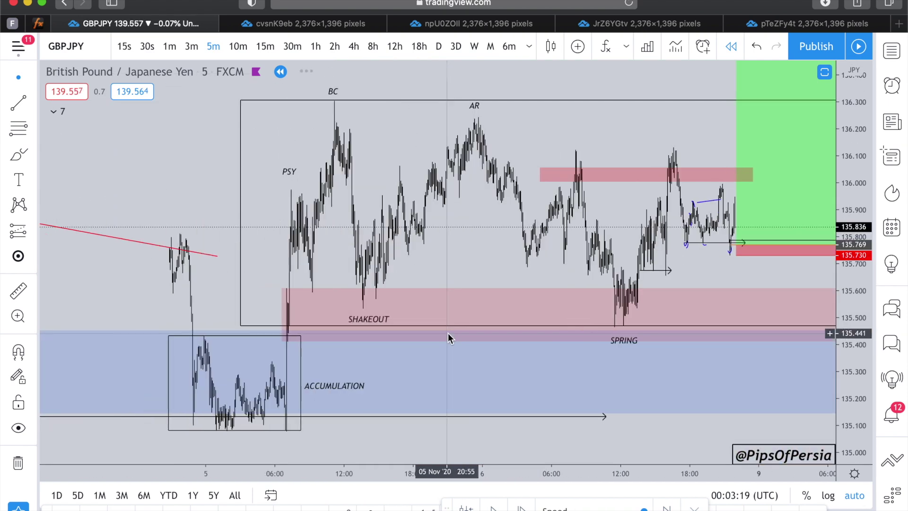
{"action": "scroll", "coordinate": [449, 338], "scroll_direction": "down", "scroll_amount": 3}
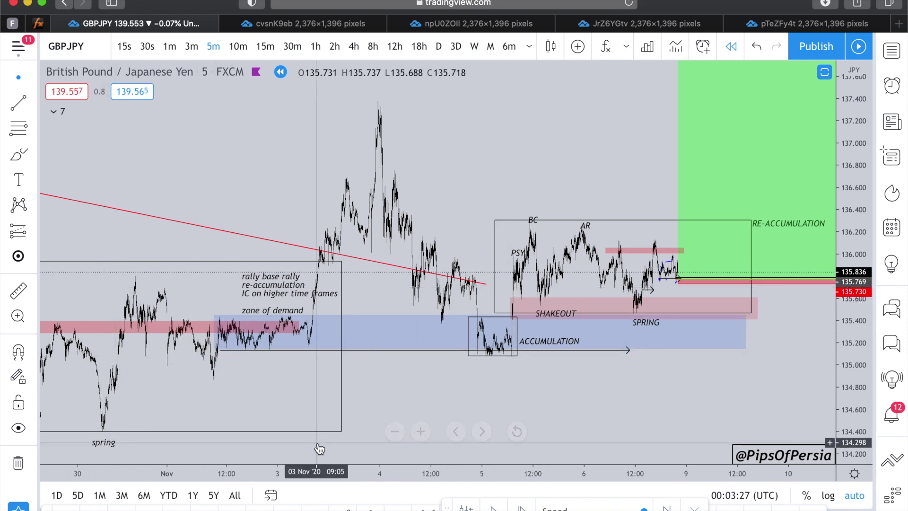
{"action": "scroll", "coordinate": [318, 447], "scroll_direction": "left", "scroll_amount": 10}
{"action": "scroll", "coordinate": [125, 303], "scroll_direction": "right", "scroll_amount": 10}
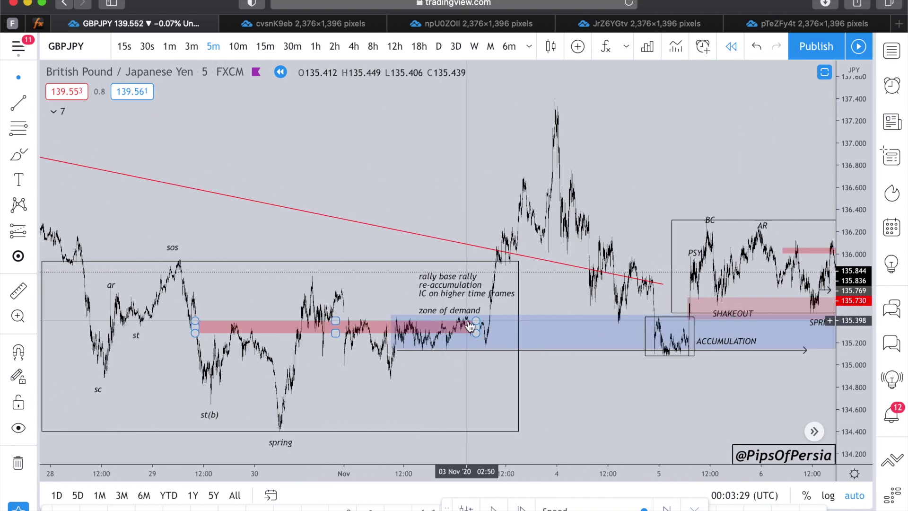
{"action": "scroll", "coordinate": [444, 312], "scroll_direction": "left", "scroll_amount": 2}
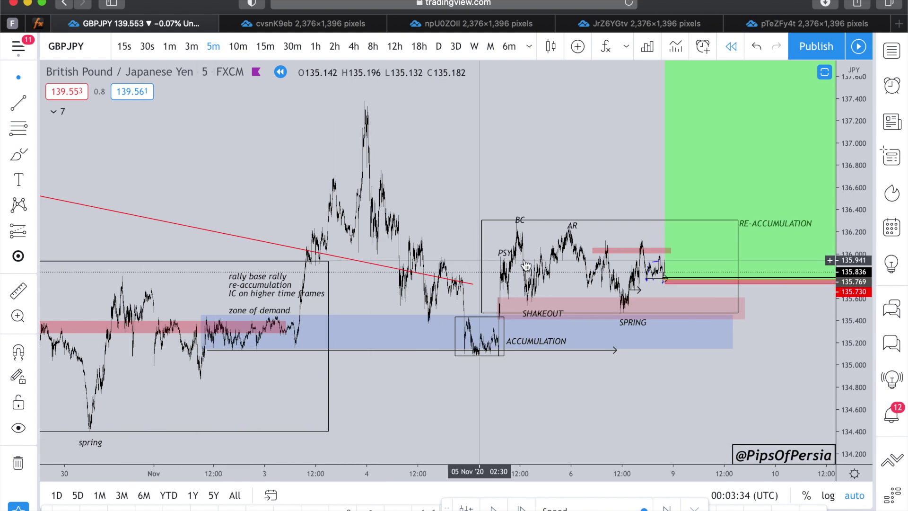
{"action": "scroll", "coordinate": [559, 244], "scroll_direction": "up", "scroll_amount": 5}
{"action": "scroll", "coordinate": [559, 245], "scroll_direction": "up", "scroll_amount": 2}
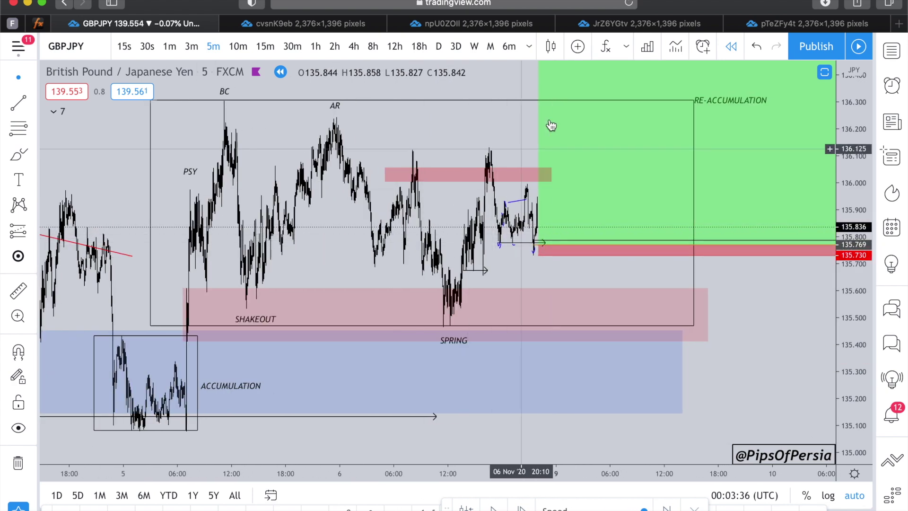
Compare the two long positions in the published five-minute snapshot with the entry area on the live chart
{"action": "left_click", "coordinate": [803, 21]}
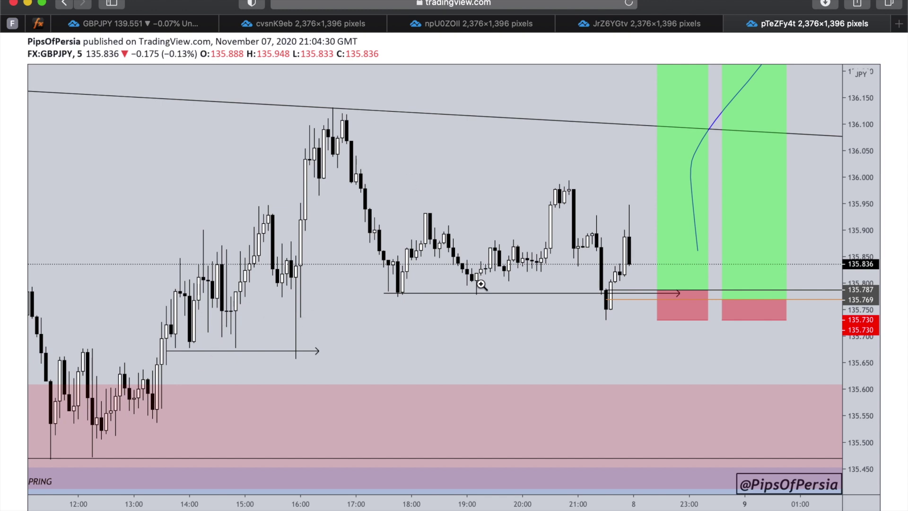
{"action": "left_click", "coordinate": [184, 24]}
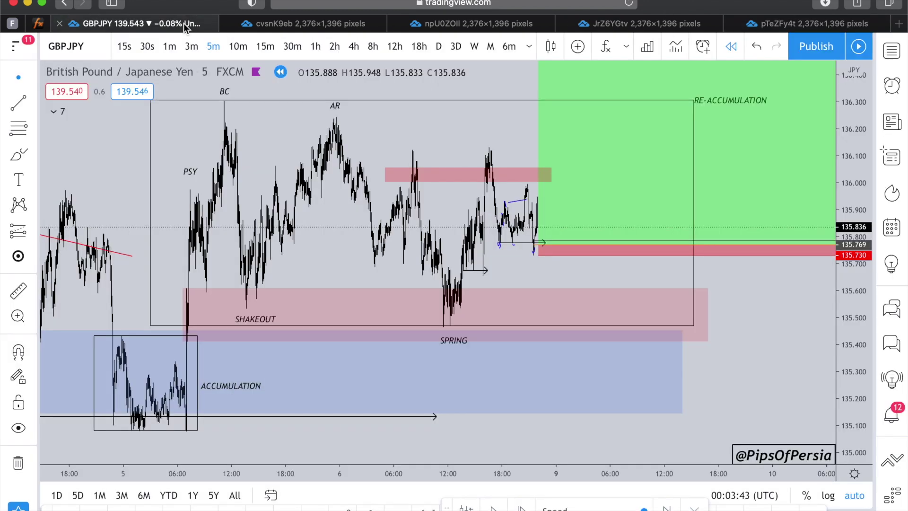
{"action": "scroll", "coordinate": [506, 163], "scroll_direction": "up", "scroll_amount": 8}
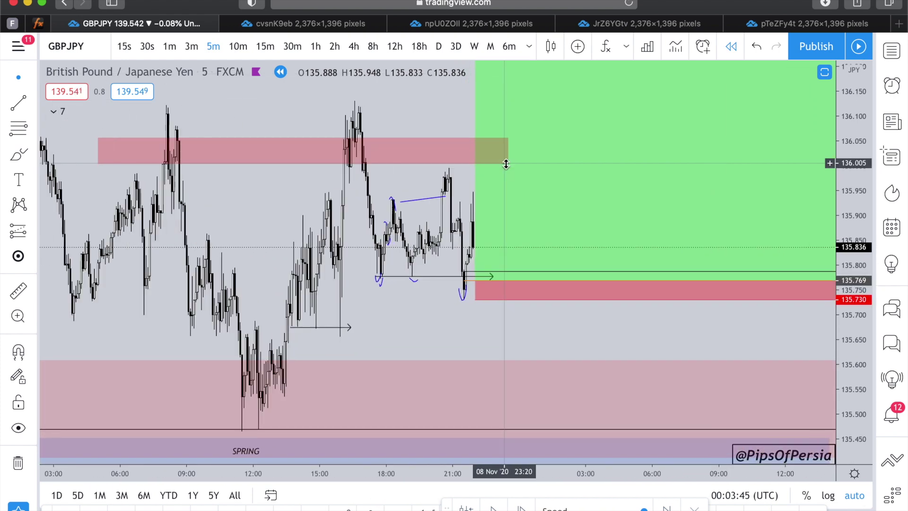
{"action": "scroll", "coordinate": [504, 97], "scroll_direction": "down", "scroll_amount": 5}
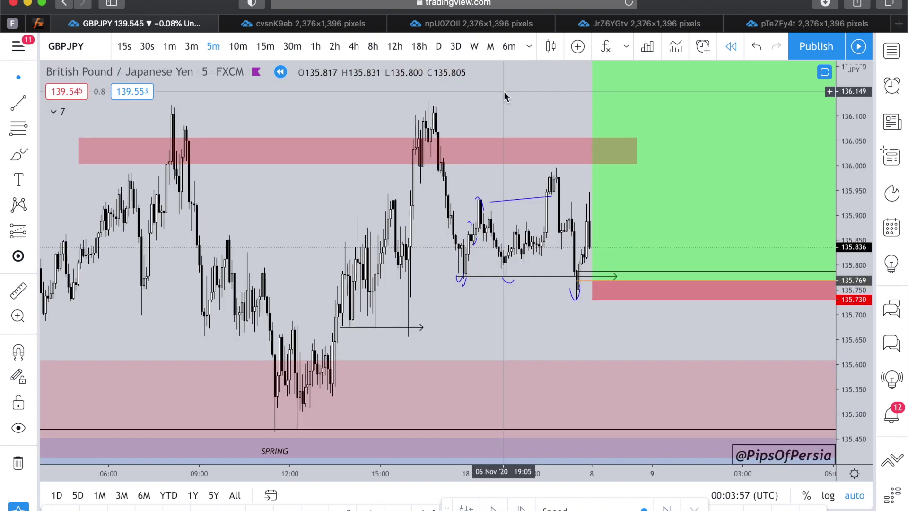
Change the chart to the daily timeframe and delete the "1:100+ risk:reward ratio trade breakdown" text
{"action": "left_click", "coordinate": [438, 46]}
{"action": "scroll", "coordinate": [593, 180], "scroll_direction": "left", "scroll_amount": 5}
{"action": "scroll", "coordinate": [593, 180], "scroll_direction": "up", "scroll_amount": 5}
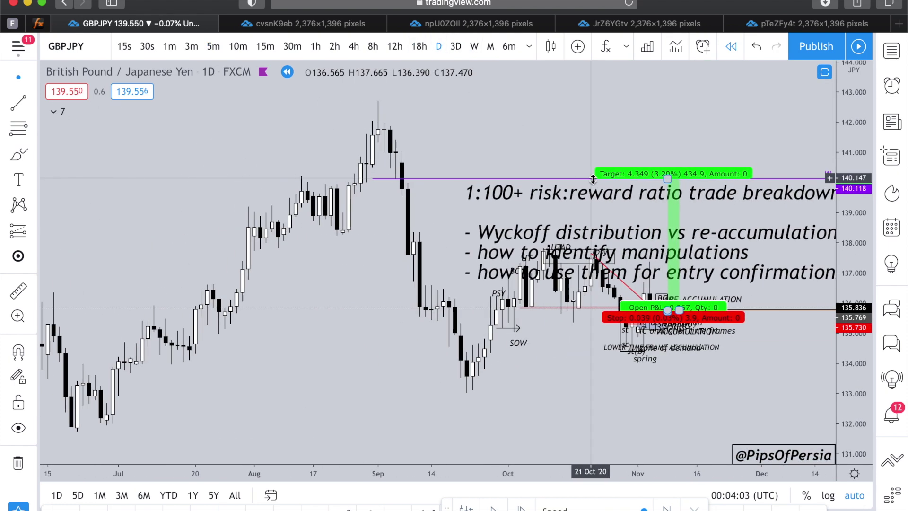
{"action": "left_click", "coordinate": [481, 228]}
{"action": "key", "text": "Delete"}
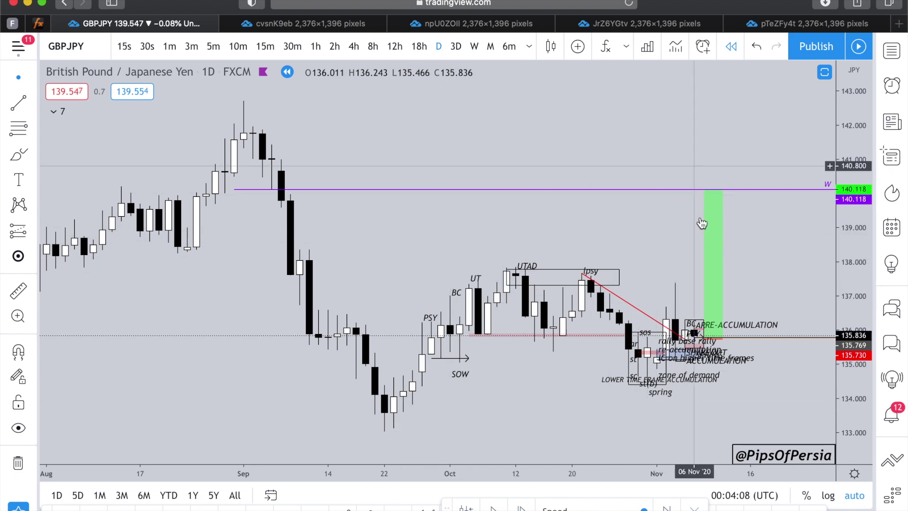
On the weekly timeframe, shade the September sell-off from 140.118 to 136.589 with a PURPLE-template rectangle and delete it again
{"action": "left_click", "coordinate": [474, 46]}
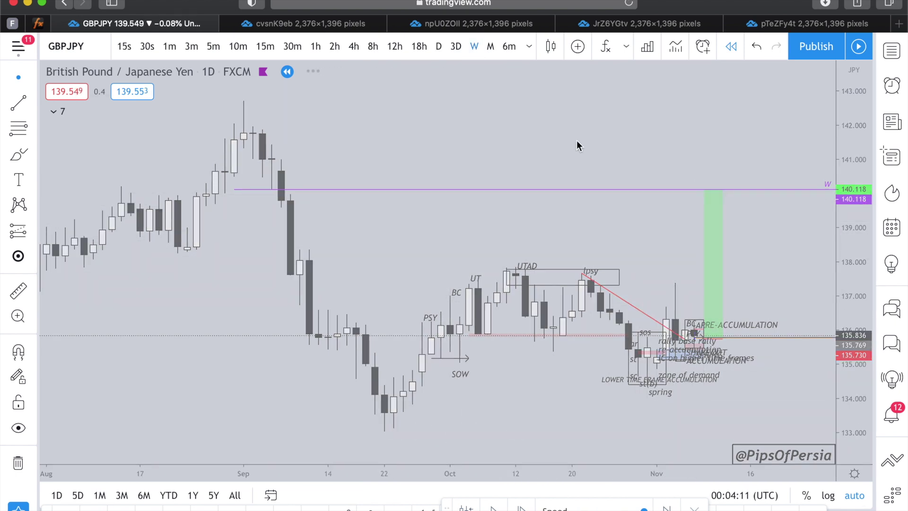
{"action": "left_click", "coordinate": [33, 155]}
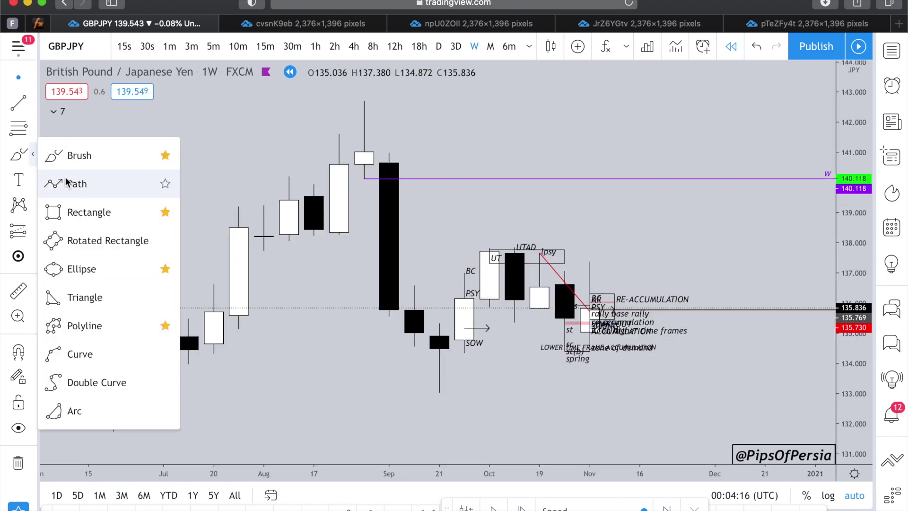
{"action": "left_click", "coordinate": [78, 211]}
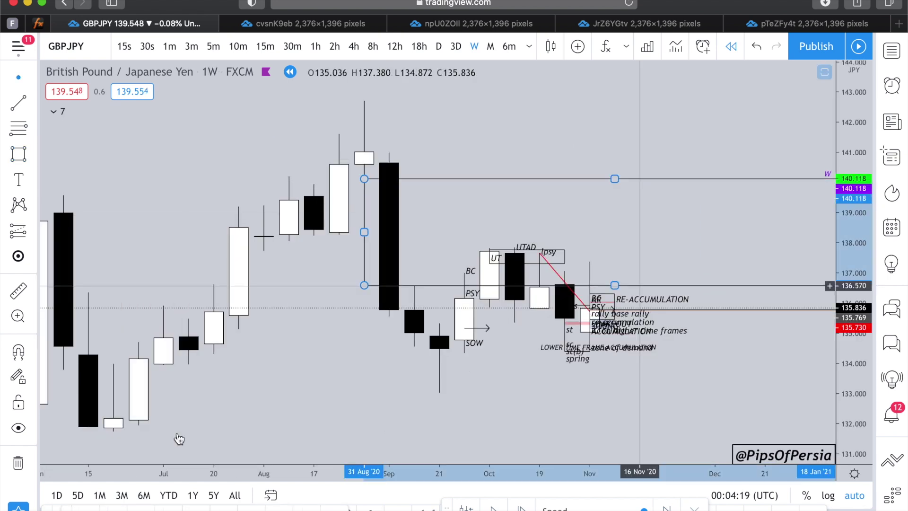
{"action": "left_click", "coordinate": [86, 508]}
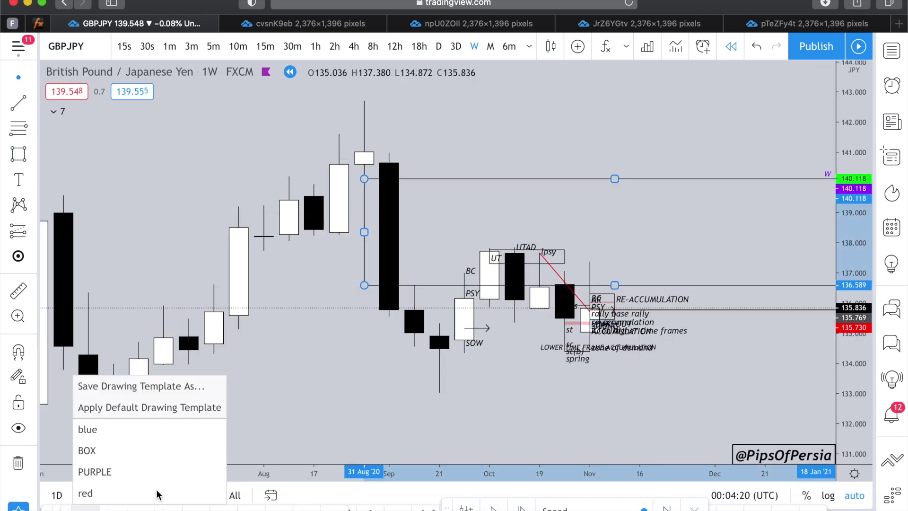
{"action": "left_click", "coordinate": [107, 481]}
{"action": "scroll", "coordinate": [317, 356], "scroll_direction": "right", "scroll_amount": 5}
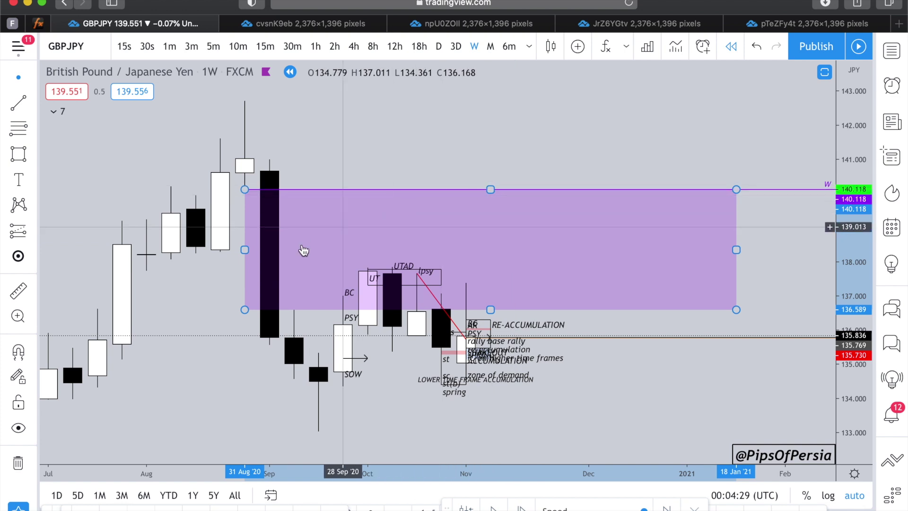
{"action": "key", "text": "Delete"}
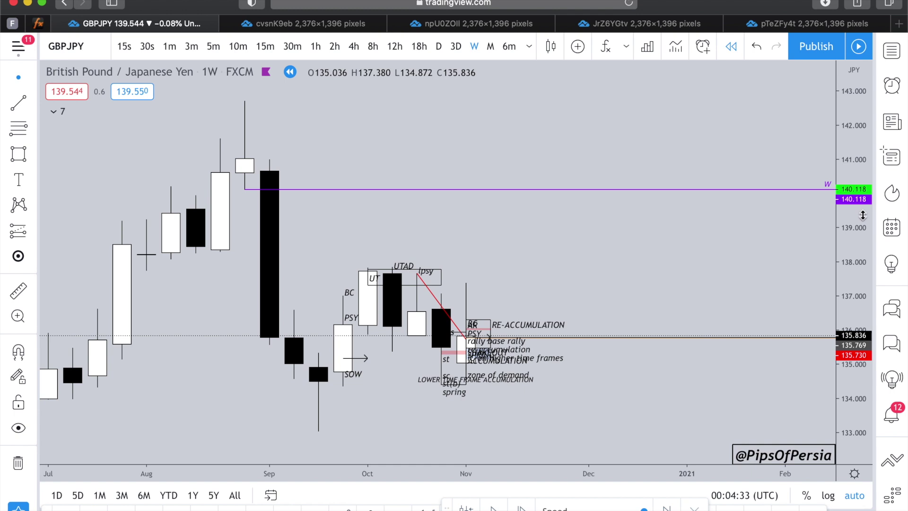
Change the chart to the 1-hour timeframe and check the long position's risk/reward ratio and stop size
{"action": "left_click", "coordinate": [315, 45]}
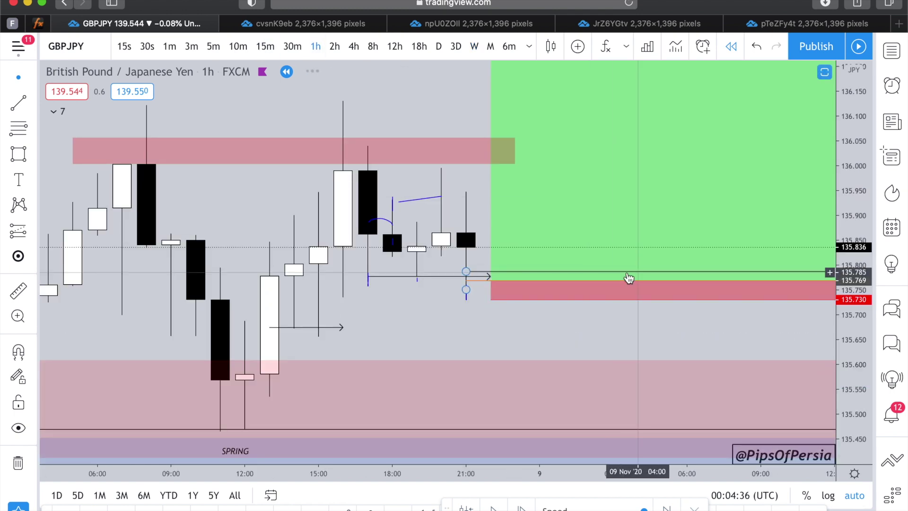
{"action": "scroll", "coordinate": [627, 278], "scroll_direction": "right", "scroll_amount": 5}
{"action": "scroll", "coordinate": [629, 278], "scroll_direction": "down", "scroll_amount": 3}
{"action": "left_click", "coordinate": [399, 283]}
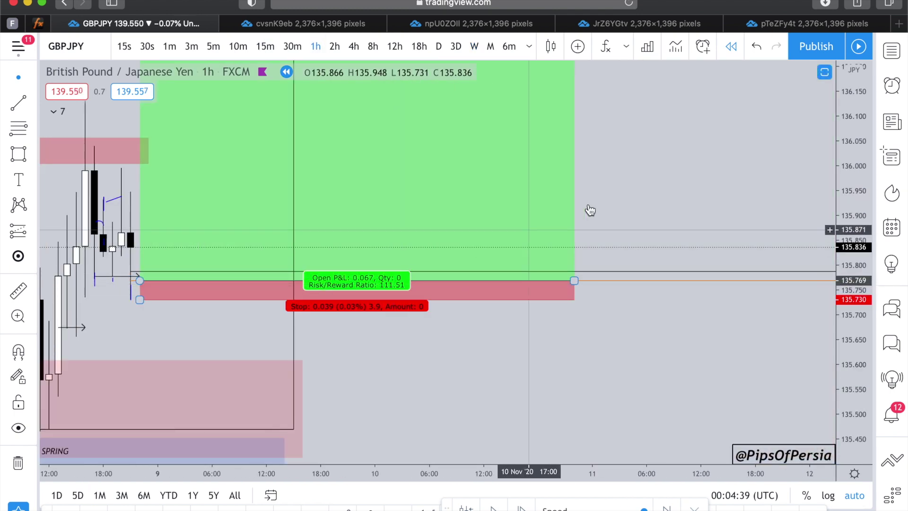
{"action": "scroll", "coordinate": [590, 199], "scroll_direction": "down", "scroll_amount": 5}
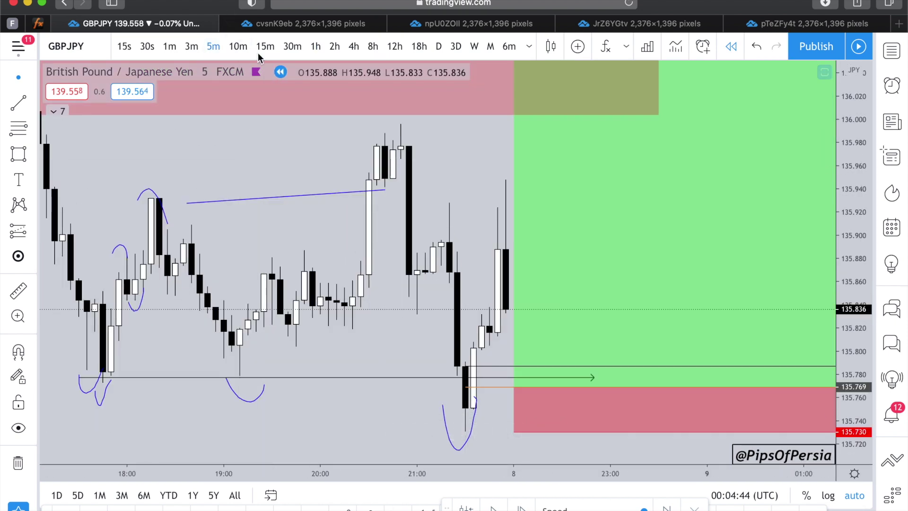
Change the chart to the 15-minute timeframe and play the bar replay forward through the rally on 9 November
{"action": "left_click", "coordinate": [264, 48]}
{"action": "left_click", "coordinate": [494, 509]}
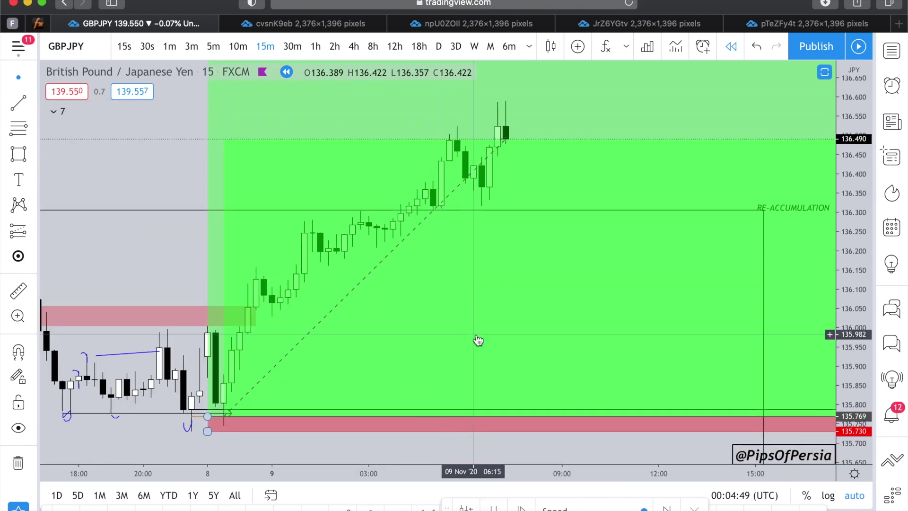
{"action": "scroll", "coordinate": [477, 341], "scroll_direction": "down", "scroll_amount": 5}
{"action": "scroll", "coordinate": [478, 340], "scroll_direction": "down", "scroll_amount": 3}
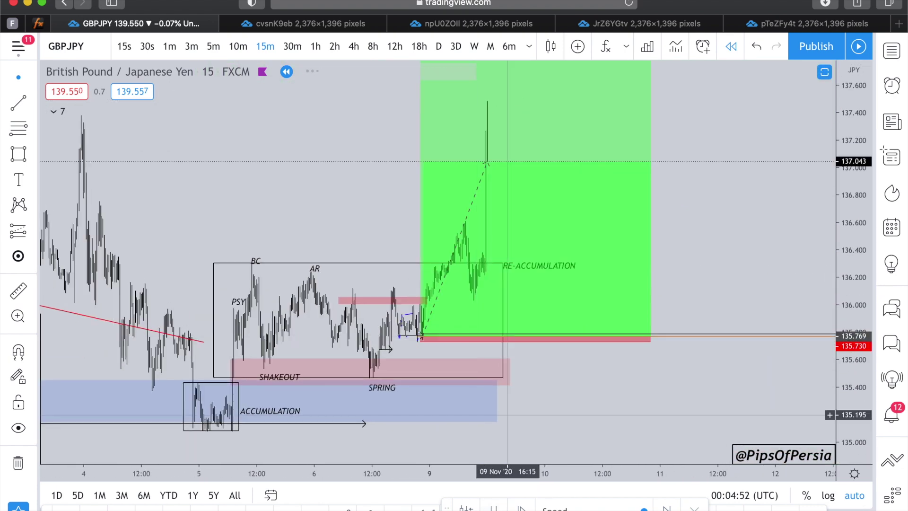
{"action": "scroll", "coordinate": [471, 326], "scroll_direction": "up", "scroll_amount": 5}
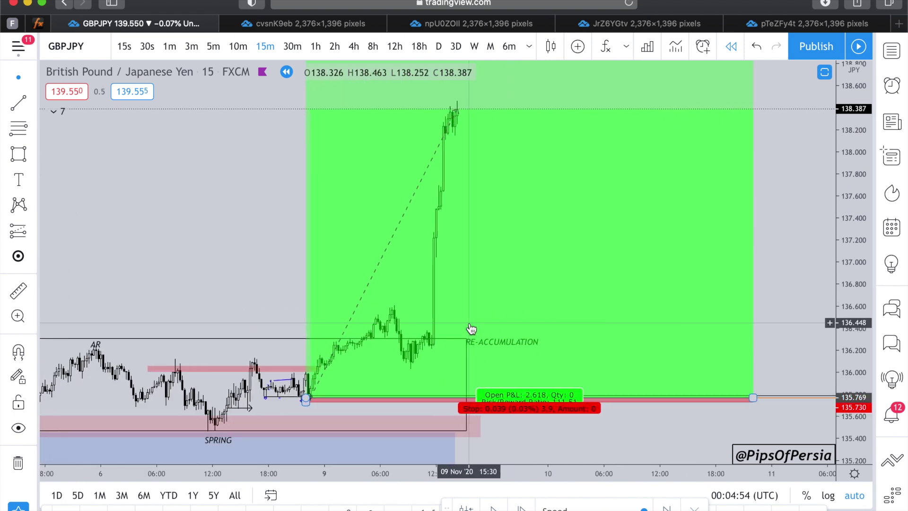
{"action": "scroll", "coordinate": [471, 329], "scroll_direction": "up", "scroll_amount": 1}
Draw a trend line beneath the 9 November rally's lows, from about 136.163 at 01:45 to about 136.392 at 08:45
{"action": "left_click_drag", "start_coordinate": [858, 406], "coordinate": [856, 225]}
{"action": "left_click_drag", "start_coordinate": [307, 359], "coordinate": [288, 124]}
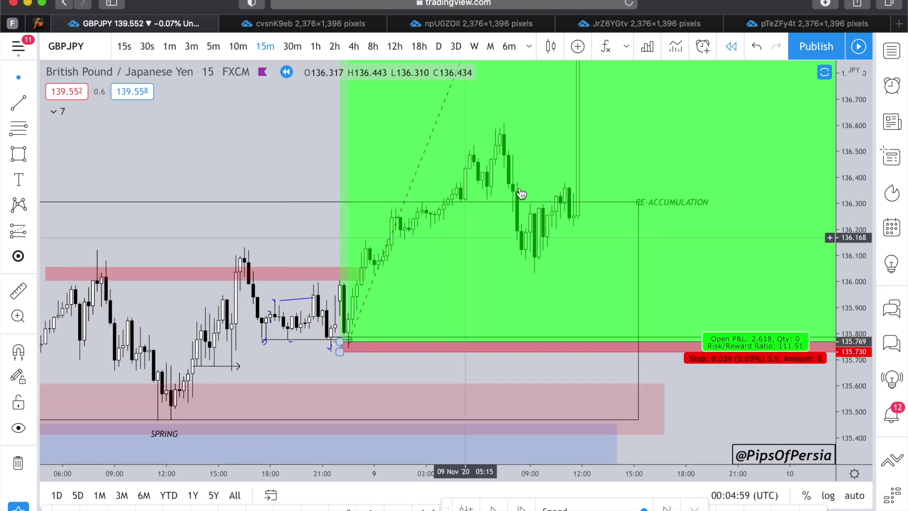
{"action": "left_click", "coordinate": [8, 94]}
{"action": "left_click", "coordinate": [18, 102]}
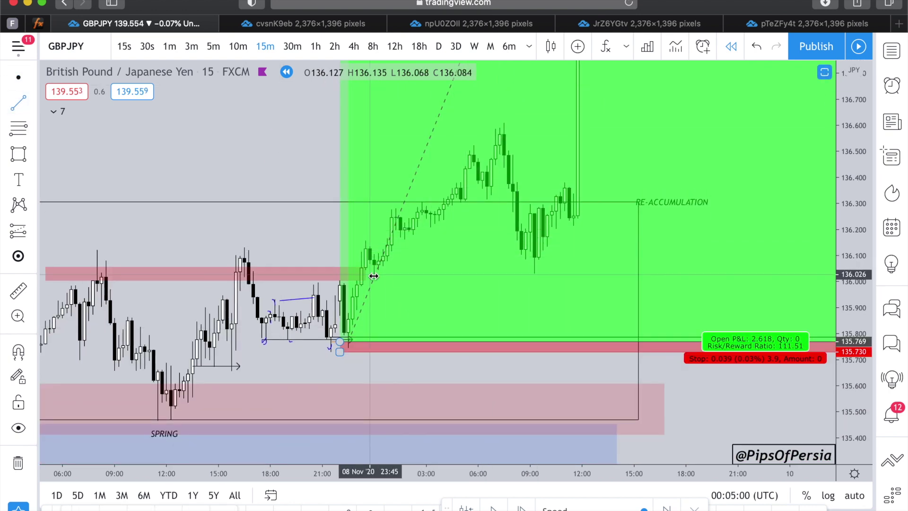
{"action": "left_click", "coordinate": [374, 275]}
{"action": "left_click", "coordinate": [521, 145]}
{"action": "left_click_drag", "start_coordinate": [374, 275], "coordinate": [405, 239]}
{"action": "left_click_drag", "start_coordinate": [521, 140], "coordinate": [526, 181]}
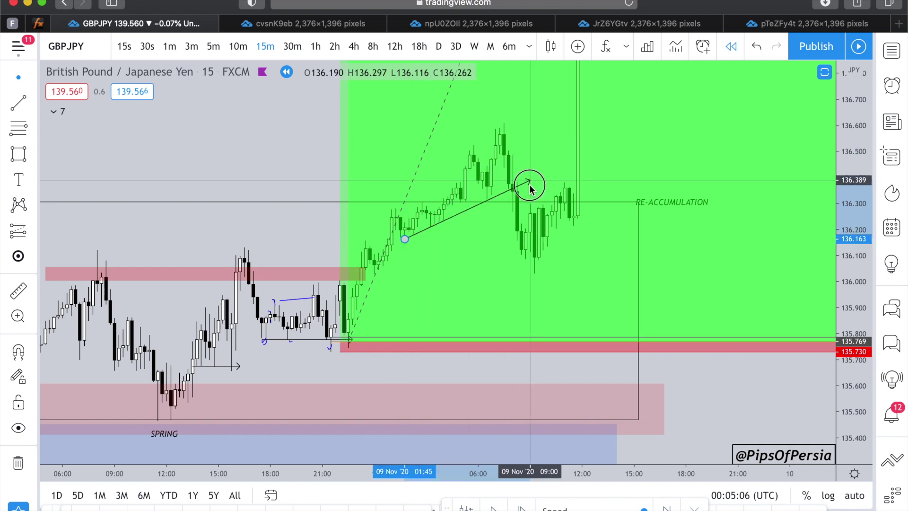
On the 5-minute timeframe, shade the area from about 135.983 to 135.896 below the rally with a rectangle and delete it again
{"action": "left_click", "coordinate": [213, 46]}
{"action": "scroll", "coordinate": [226, 245], "scroll_direction": "left", "scroll_amount": 10}
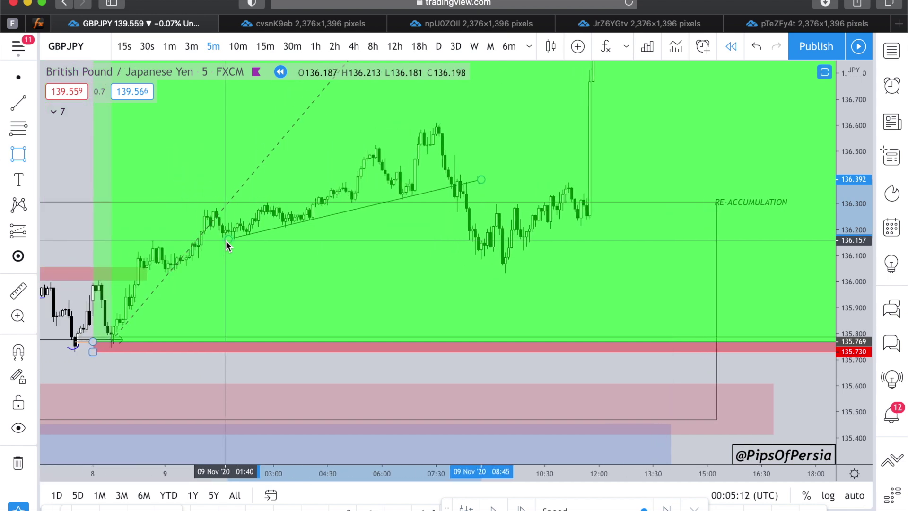
{"action": "mouse_move", "coordinate": [161, 286]}
{"action": "left_mouse_down"}
{"action": "mouse_move", "coordinate": [233, 287]}
{"action": "mouse_move", "coordinate": [408, 331]}
{"action": "left_mouse_up"}
{"action": "left_click_drag", "start_coordinate": [530, 323], "coordinate": [679, 311]}
{"action": "left_click", "coordinate": [677, 309]}
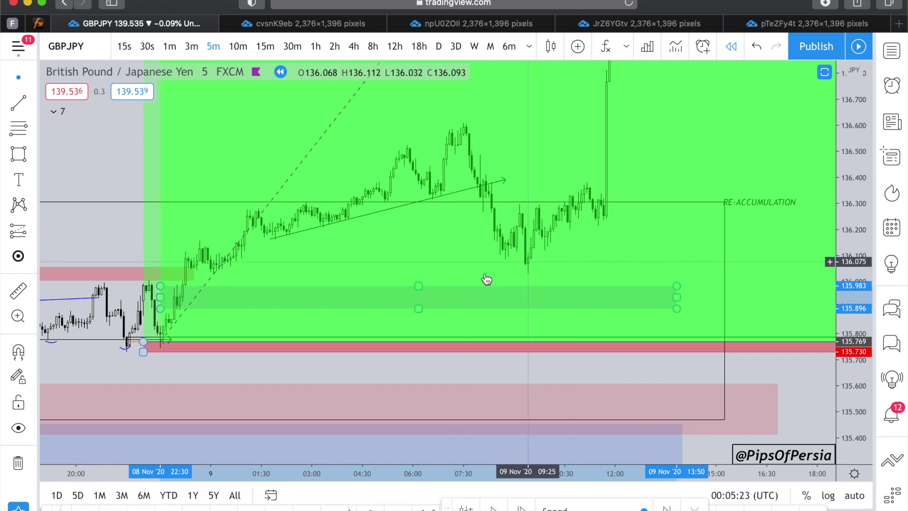
{"action": "left_click", "coordinate": [420, 288]}
{"action": "key", "text": "Delete"}
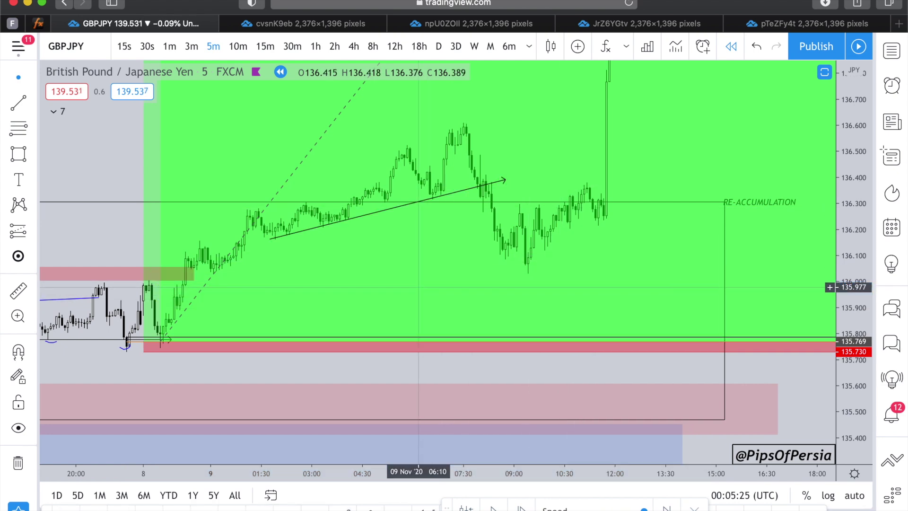
Reset the price scale to automatic and remove the trend line drawn beneath the rally
{"action": "scroll", "coordinate": [419, 285], "scroll_direction": "down", "scroll_amount": 5}
{"action": "double_click", "coordinate": [869, 214]}
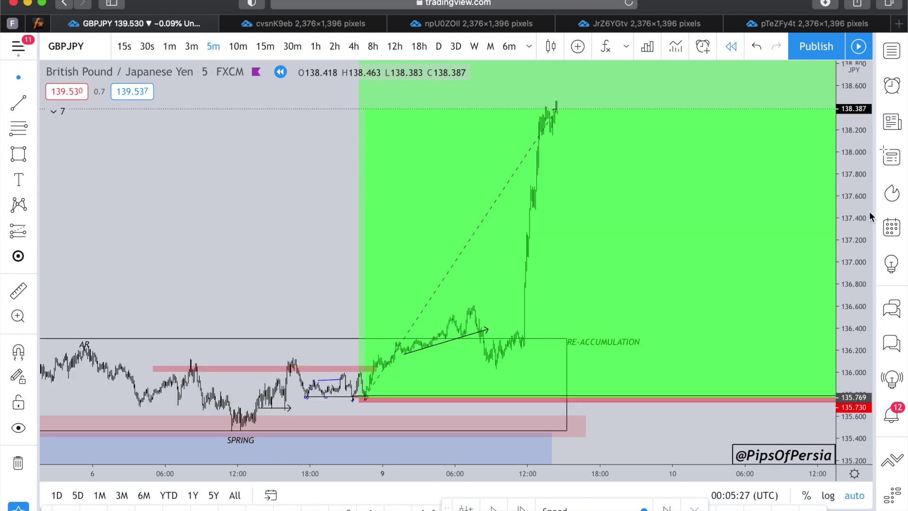
{"action": "scroll", "coordinate": [341, 260], "scroll_direction": "down", "scroll_amount": 8}
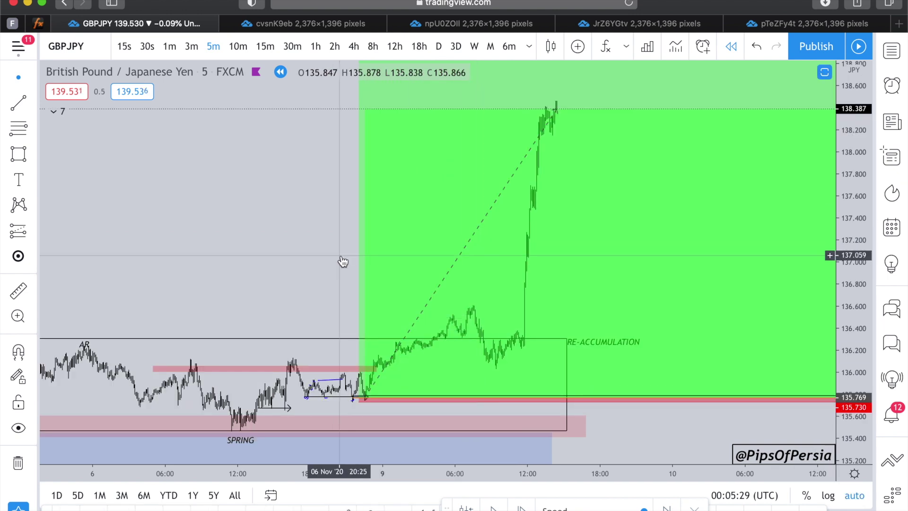
{"action": "scroll", "coordinate": [343, 262], "scroll_direction": "right", "scroll_amount": 2}
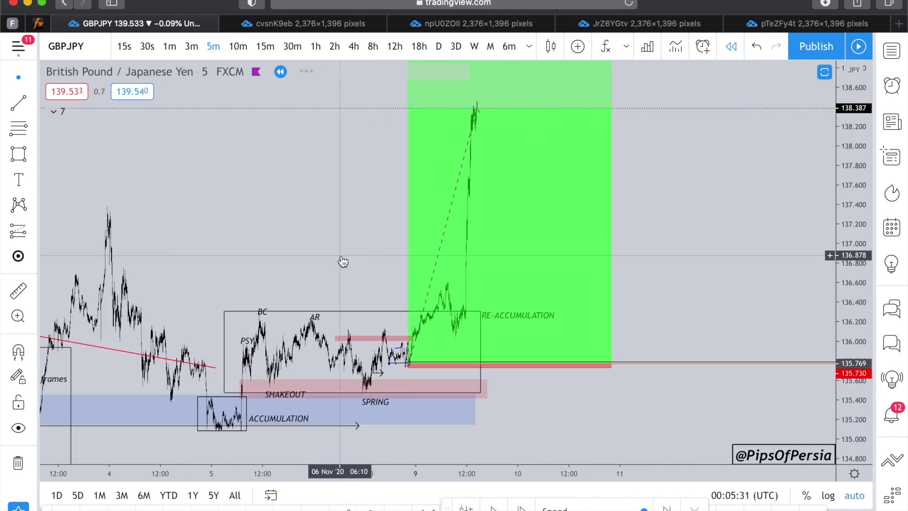
Return to the 15-minute timeframe, replay the long position's move towards the 140.118 target and exit replay mode
{"action": "left_click", "coordinate": [265, 45]}
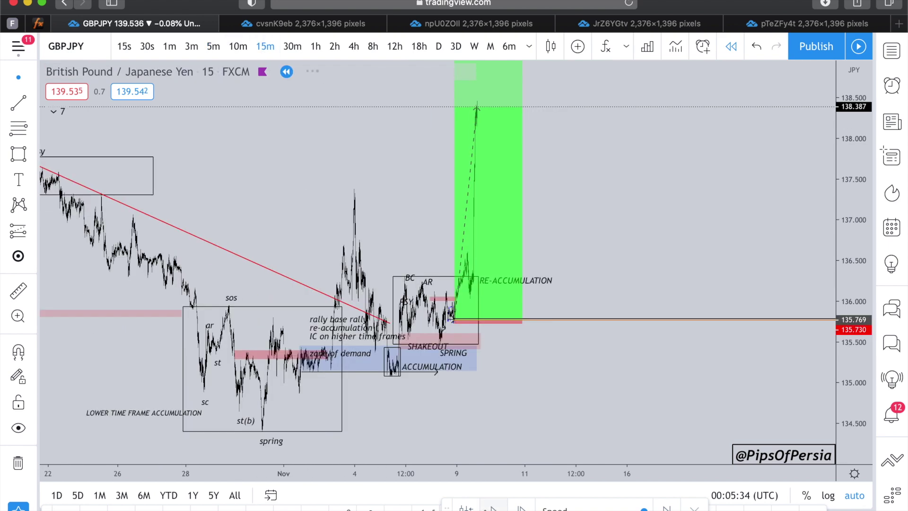
{"action": "scroll", "coordinate": [538, 305], "scroll_direction": "left", "scroll_amount": 3}
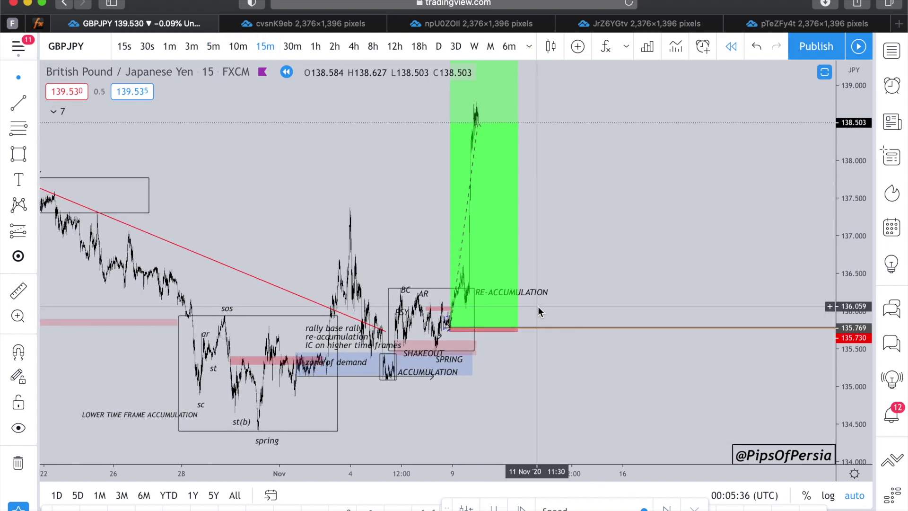
{"action": "scroll", "coordinate": [538, 306], "scroll_direction": "left", "scroll_amount": 10}
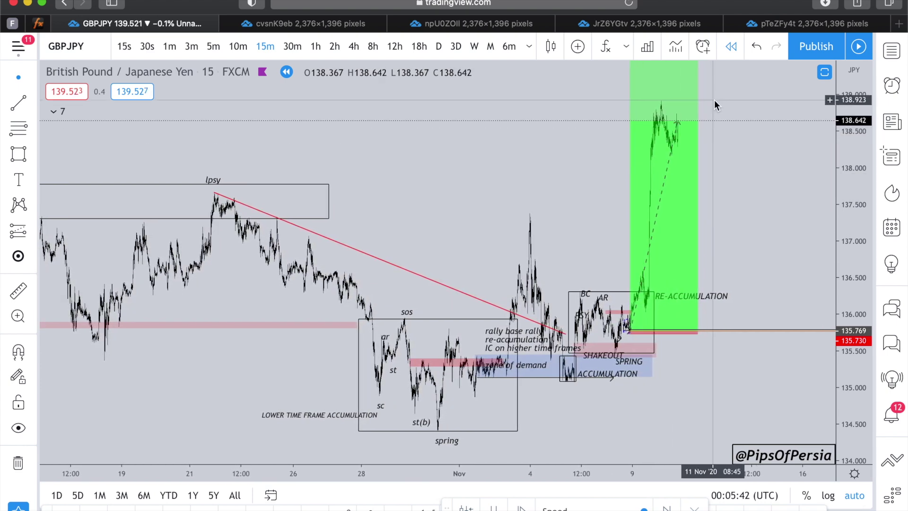
{"action": "left_click", "coordinate": [731, 47]}
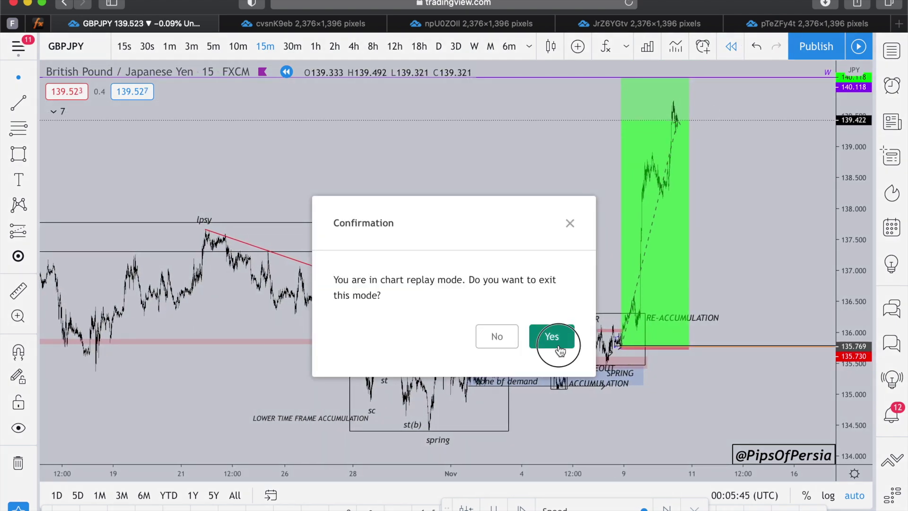
{"action": "left_click", "coordinate": [555, 337]}
{"action": "scroll", "coordinate": [684, 219], "scroll_direction": "right", "scroll_amount": 10}
{"action": "scroll", "coordinate": [685, 219], "scroll_direction": "up", "scroll_amount": 5}
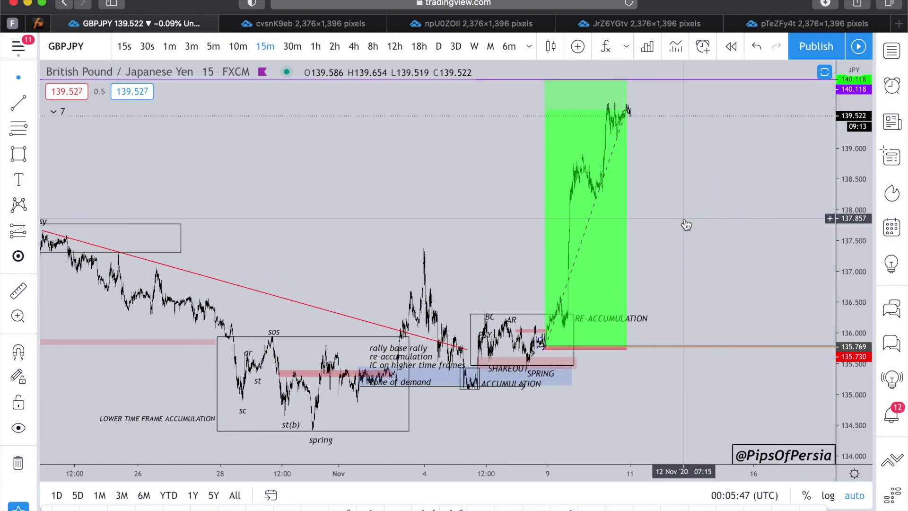
Revisit the published five-minute entry snapshot and review the live 15-minute chart from the UTAD and LPSY structures to the current price
{"action": "left_click", "coordinate": [778, 24]}
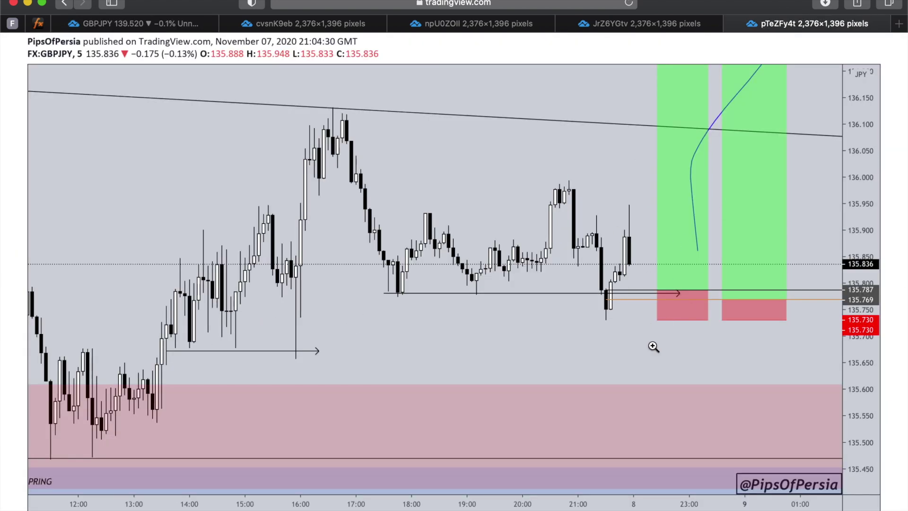
{"action": "left_click", "coordinate": [163, 24]}
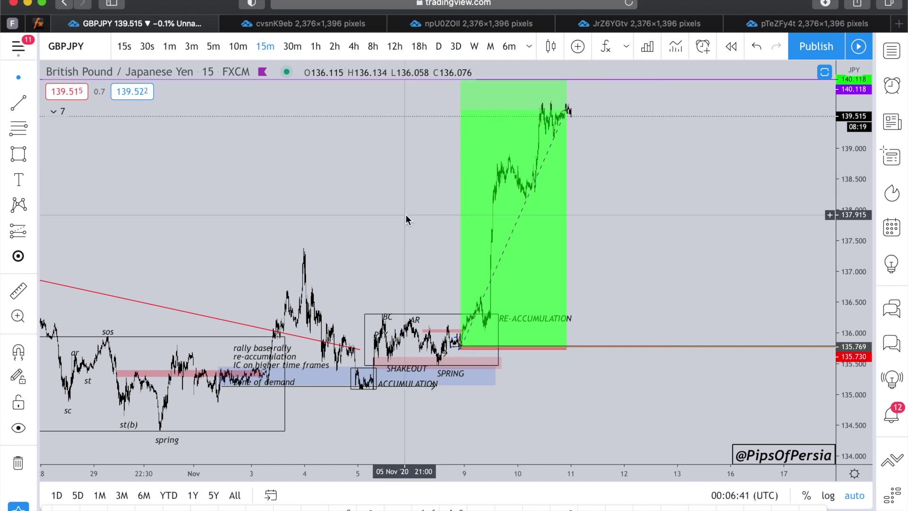
{"action": "scroll", "coordinate": [406, 216], "scroll_direction": "left", "scroll_amount": 4}
{"action": "scroll", "coordinate": [406, 215], "scroll_direction": "down", "scroll_amount": 5}
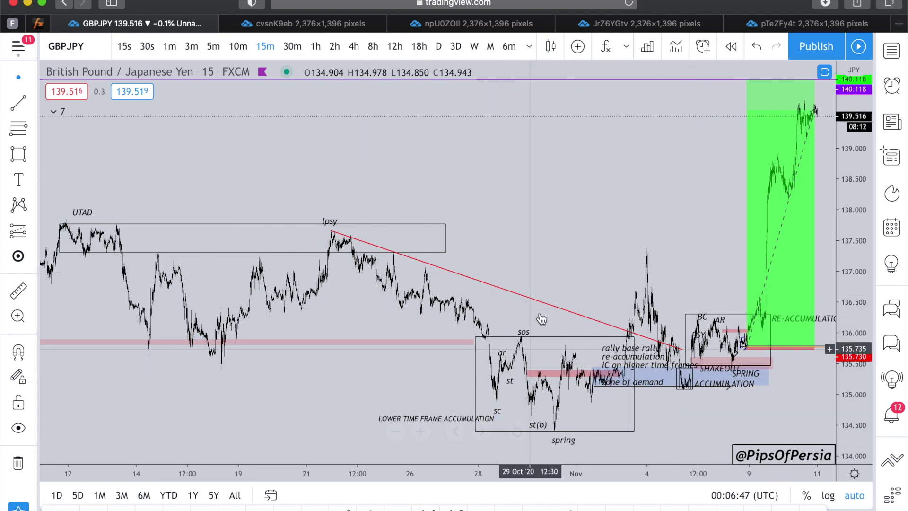
{"action": "scroll", "coordinate": [535, 237], "scroll_direction": "right", "scroll_amount": 3}
{"action": "scroll", "coordinate": [536, 238], "scroll_direction": "up", "scroll_amount": 6}
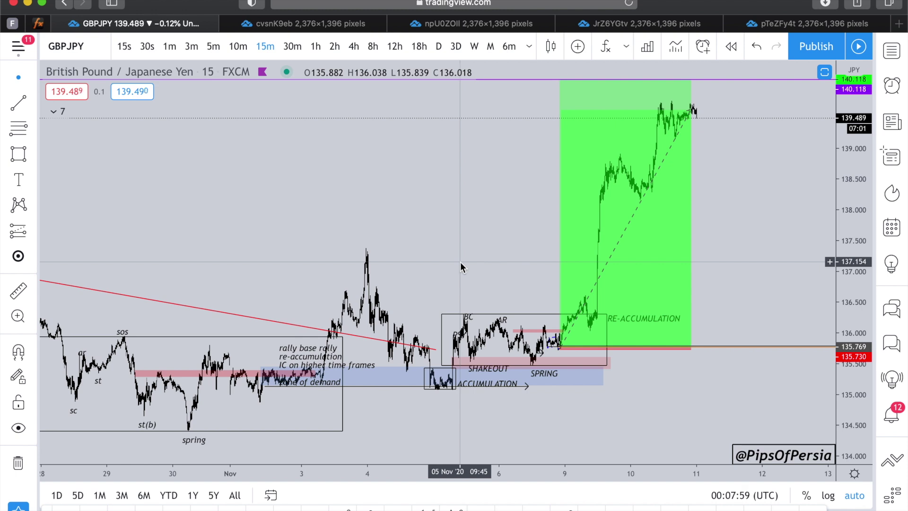
{"action": "scroll", "coordinate": [461, 268], "scroll_direction": "down", "scroll_amount": 3}
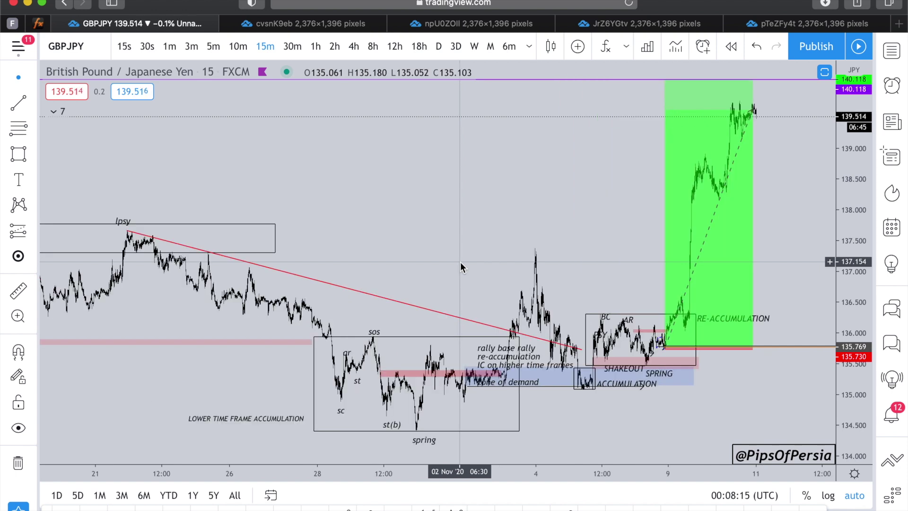